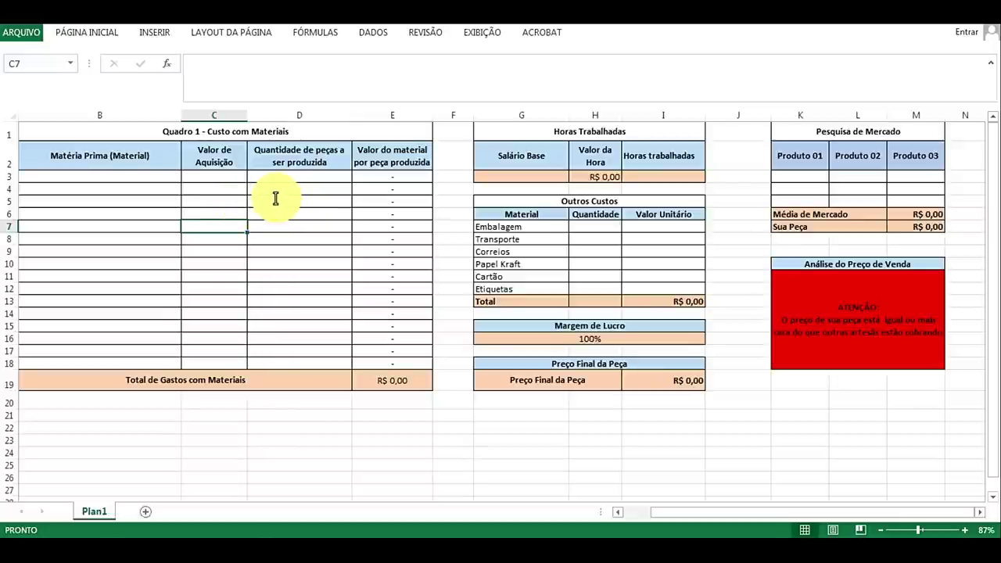
# Step: Prefix the Horas Trabalhadas title with 'Quadro 2 - '
pyautogui.click(547, 131)
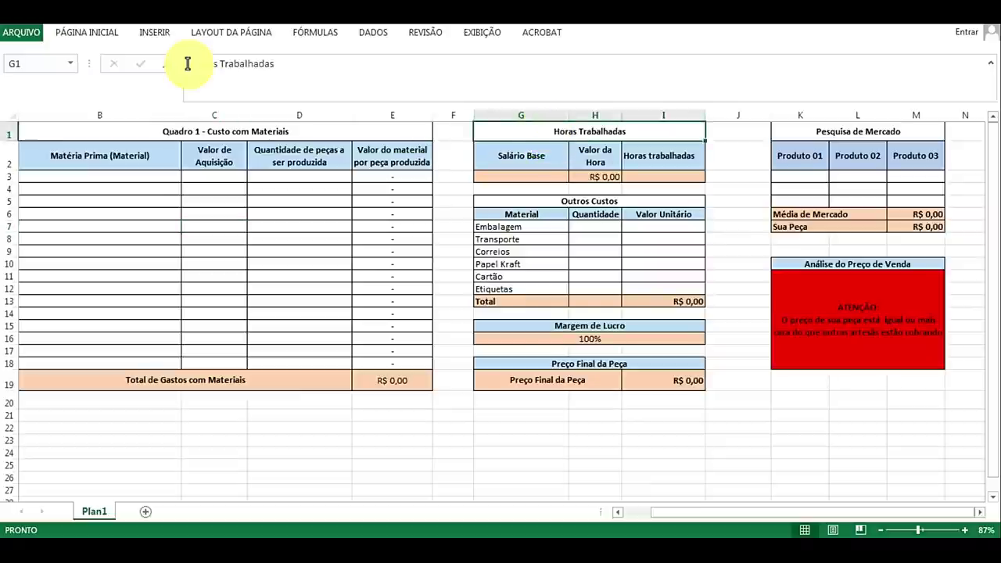
pyautogui.click(188, 64)
pyautogui.write('Quad')
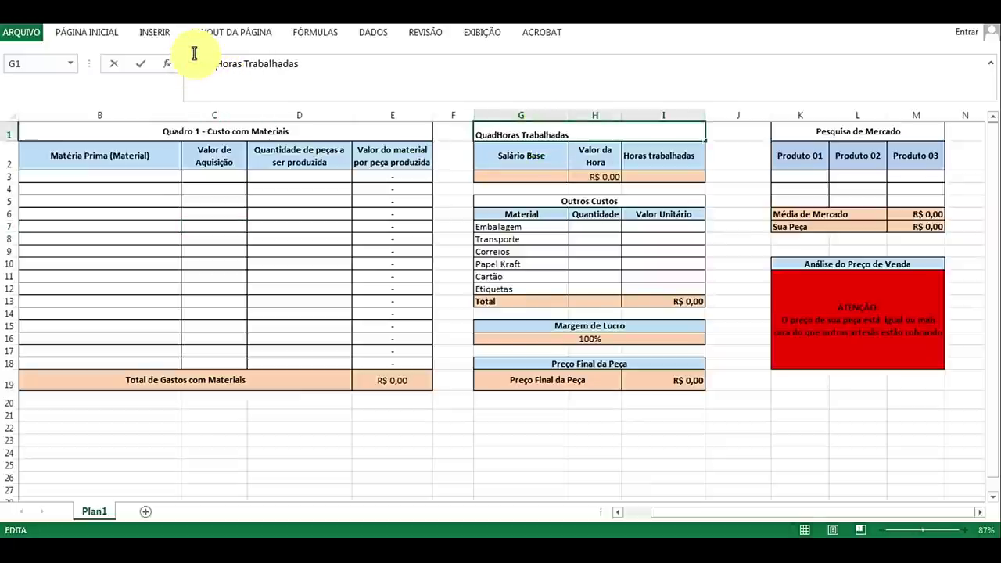
pyautogui.write('ro 2 ')
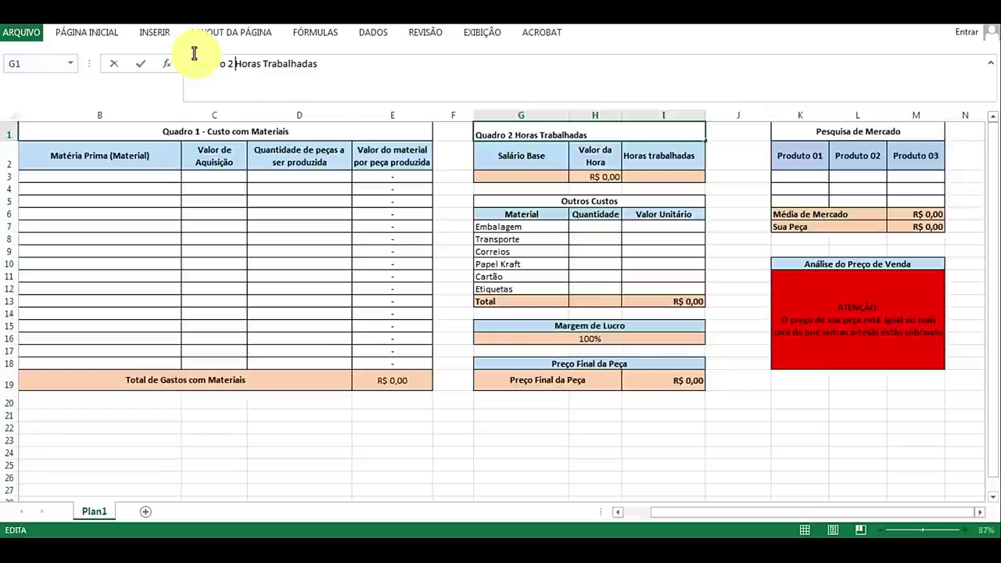
pyautogui.write('-')
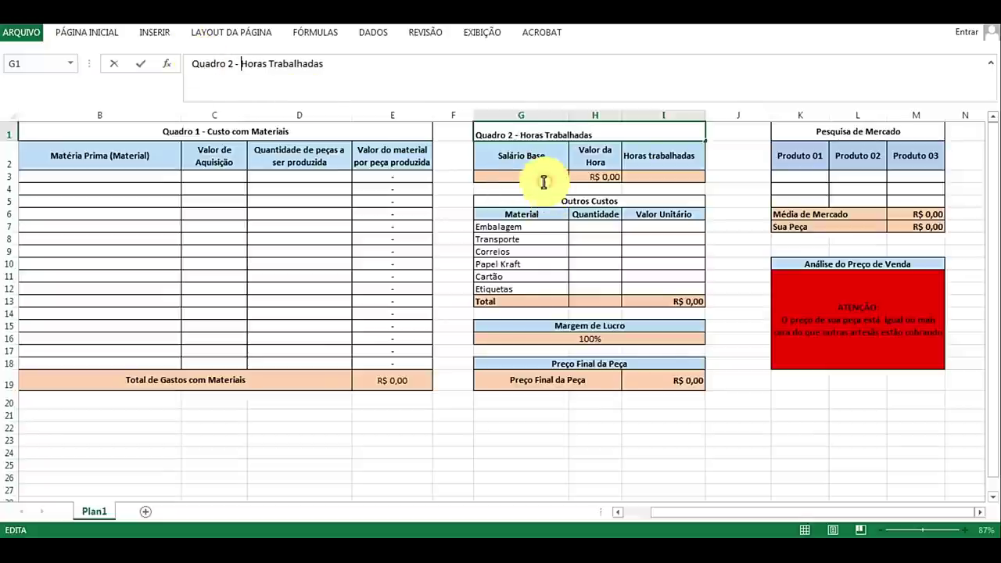
pyautogui.click(543, 178)
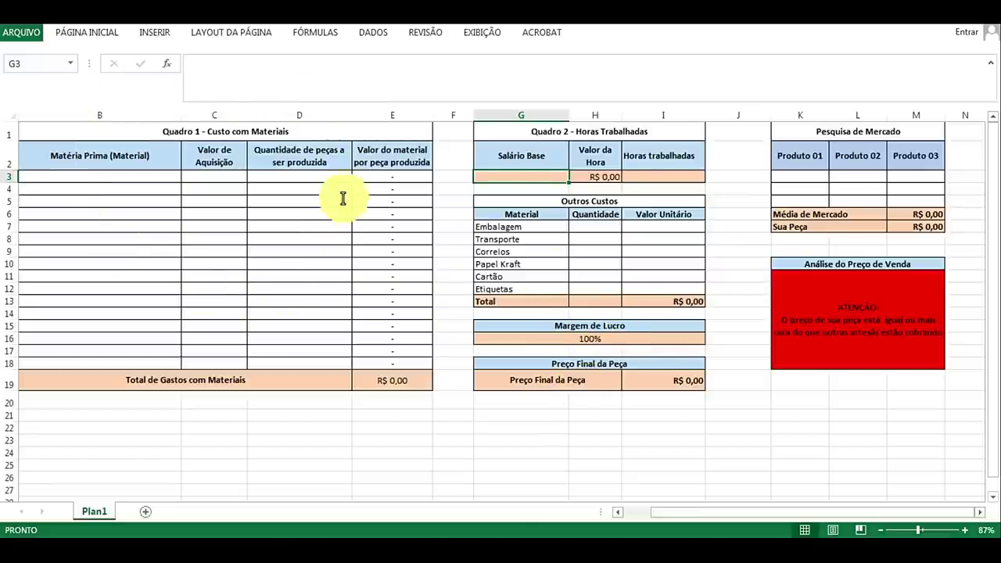
# Step: Rename the other titles to 'Quadro 3 - Outros Custos' and 'Quadro 4 - Margem de Lucro'
pyautogui.click(582, 201)
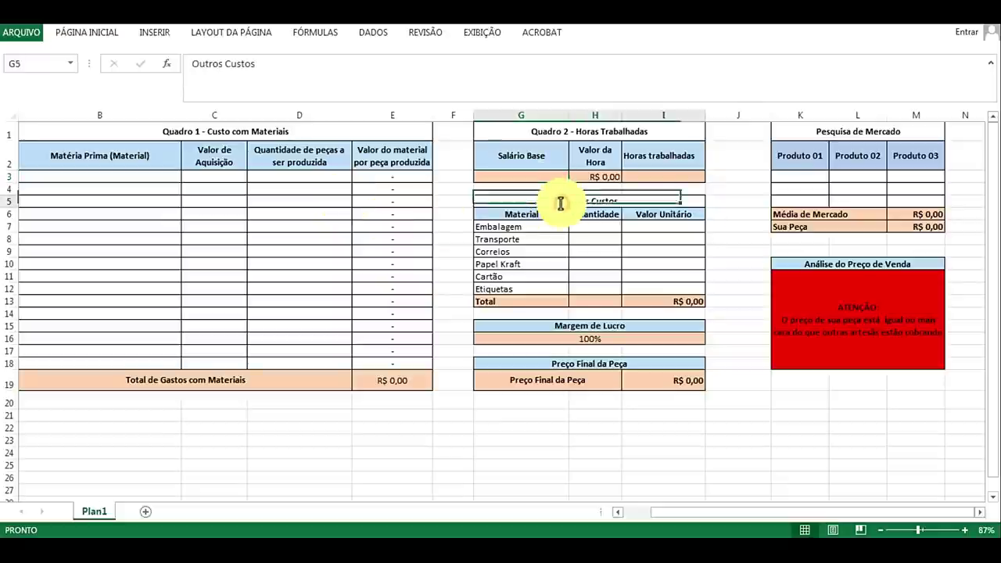
pyautogui.click(196, 63)
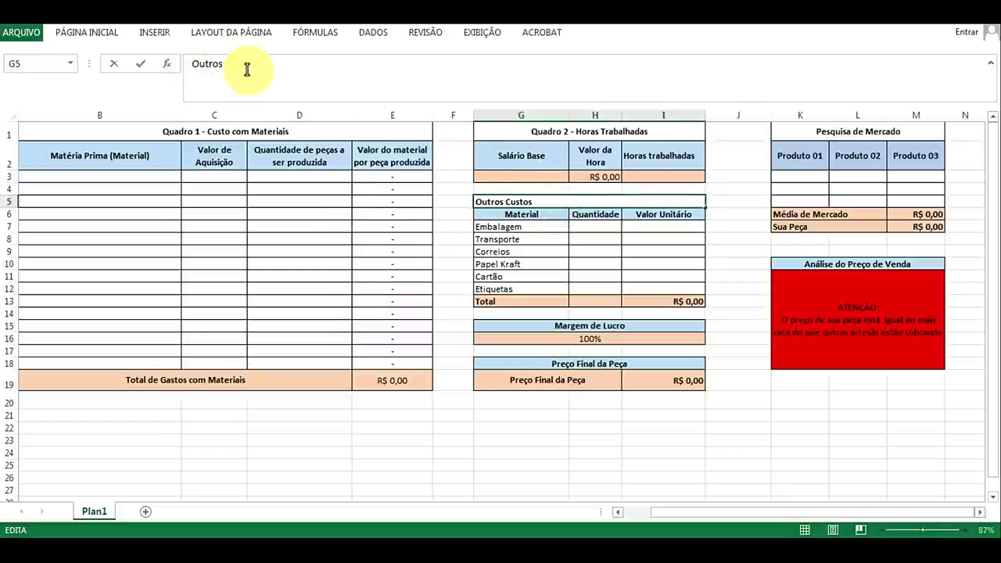
pyautogui.write('Quadro ')
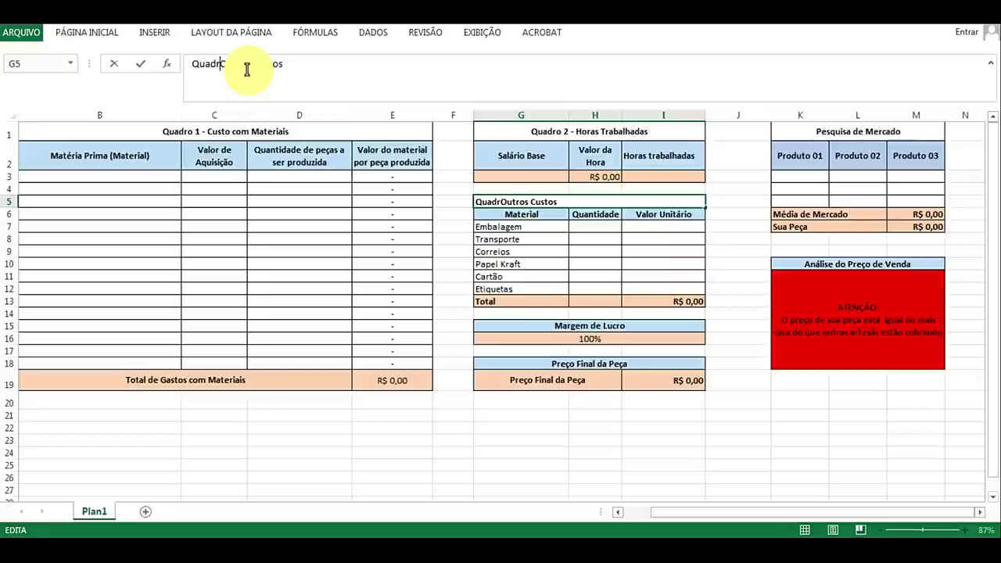
pyautogui.write('3 -')
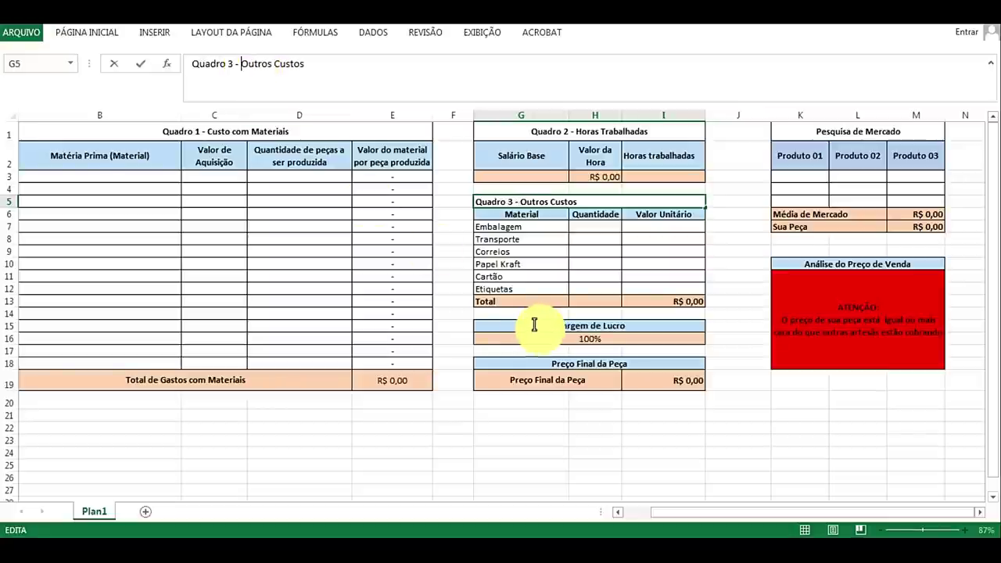
pyautogui.click(536, 324)
pyautogui.click(191, 63)
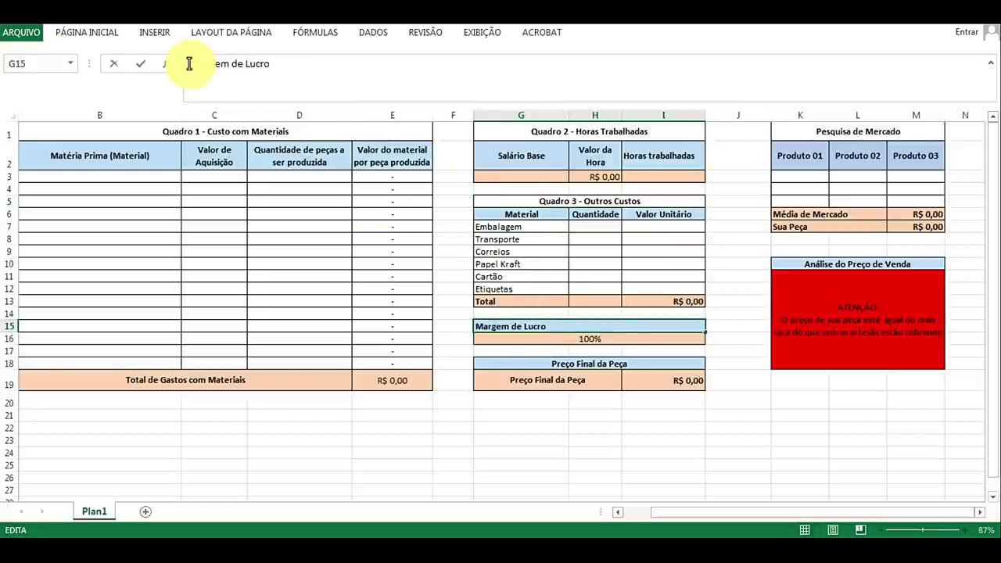
pyautogui.write('Quadro 4')
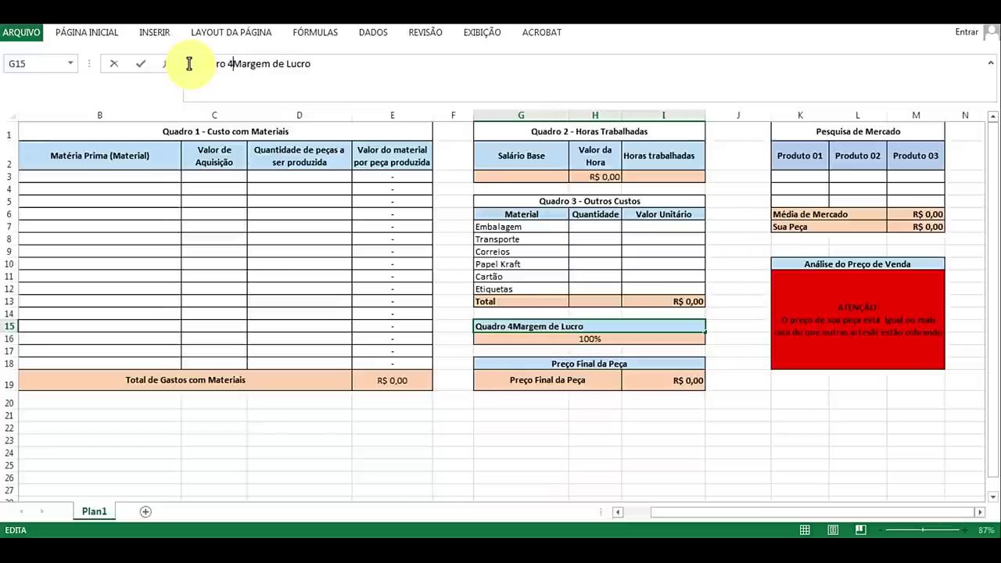
pyautogui.write(' -')
pyautogui.press('Return')
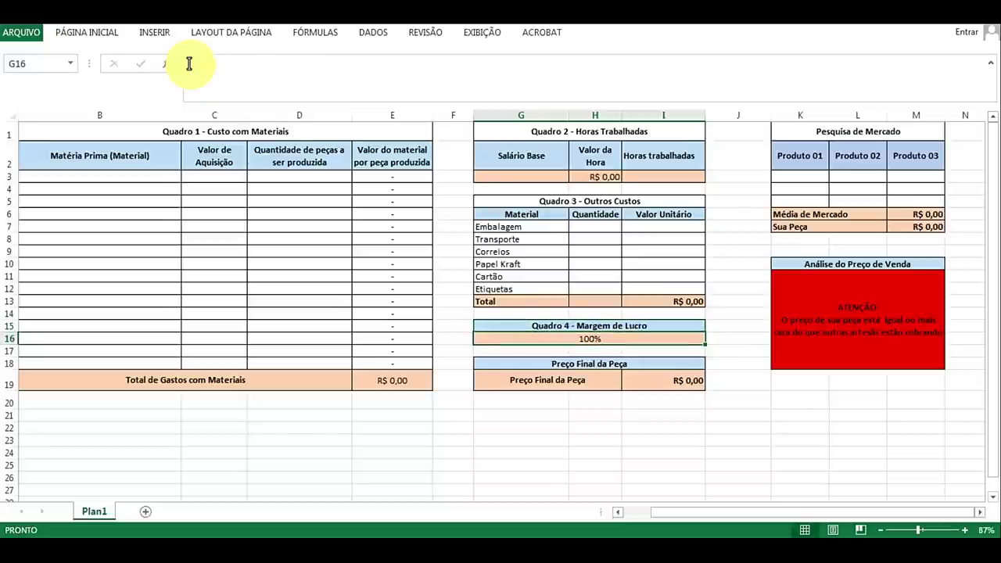
pyautogui.click(90, 181)
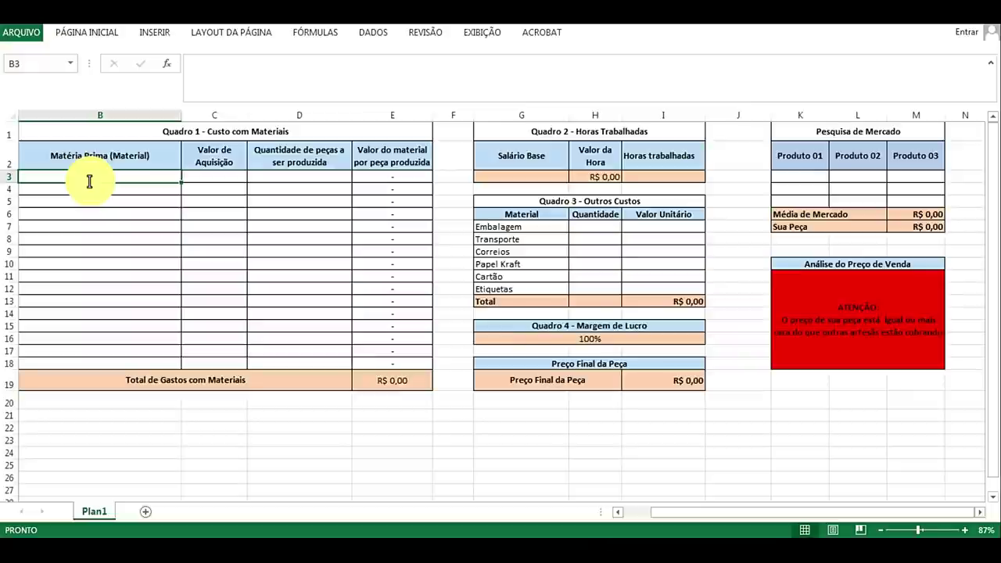
# Step: Add Tecido Principal at R$ 25,00 for 5 pieces
pyautogui.write('Tecido')
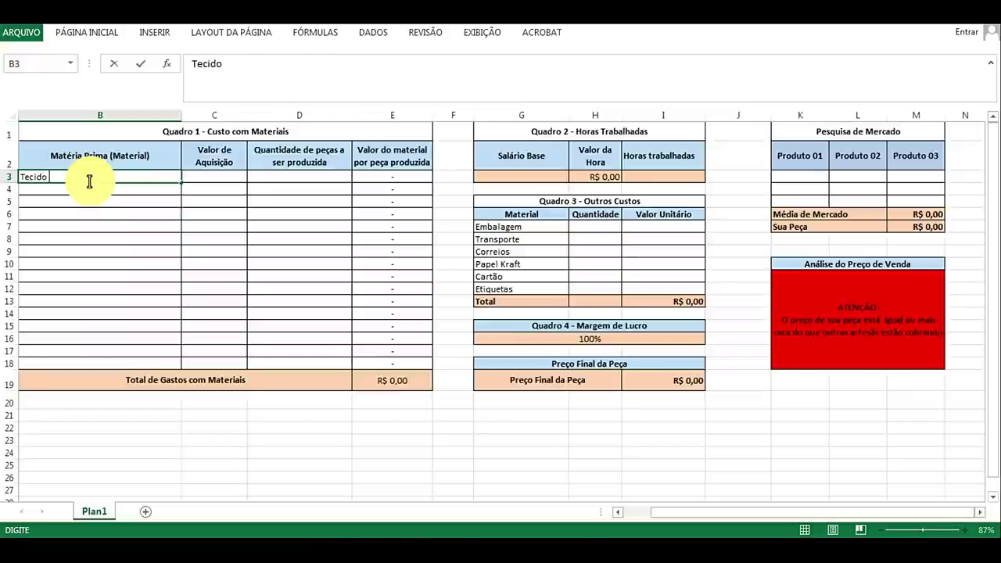
pyautogui.write(' Principal')
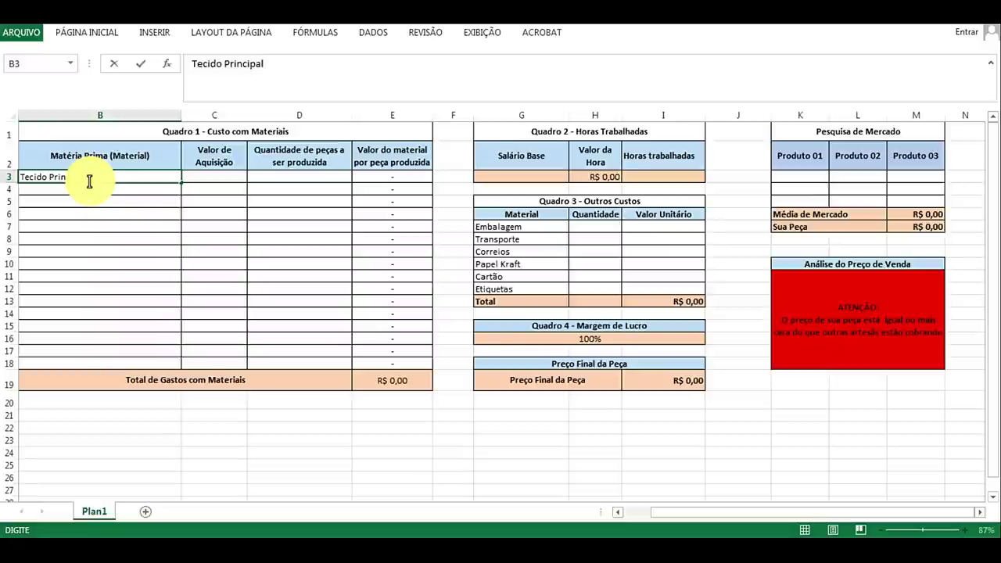
pyautogui.click(222, 177)
pyautogui.write('25,00')
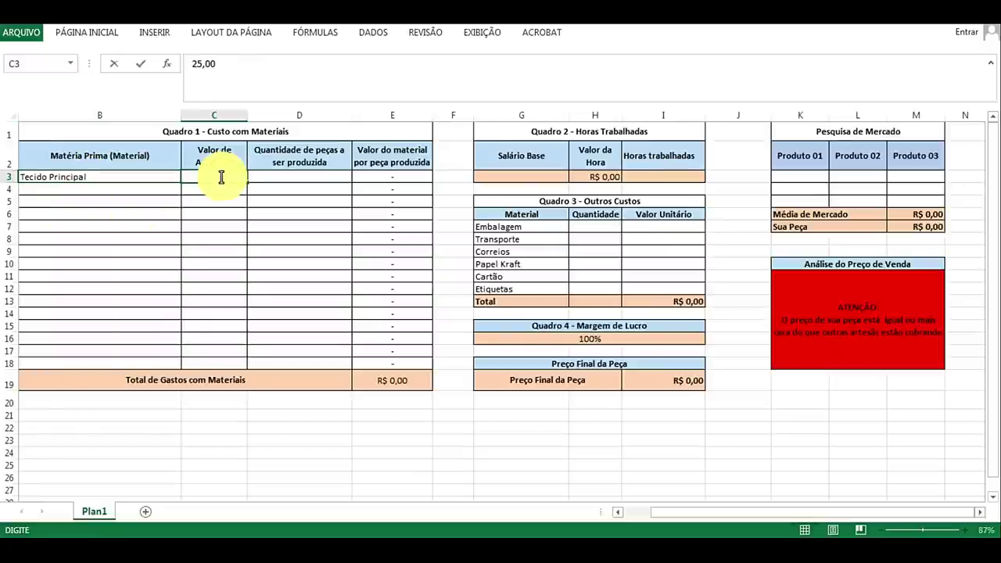
pyautogui.click(303, 179)
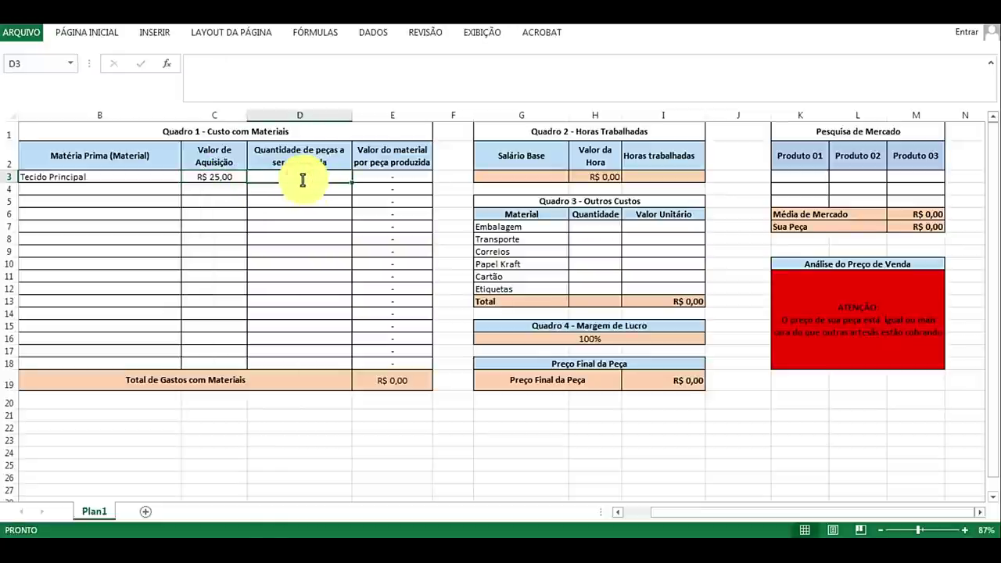
pyautogui.write('5')
pyautogui.press('Return')
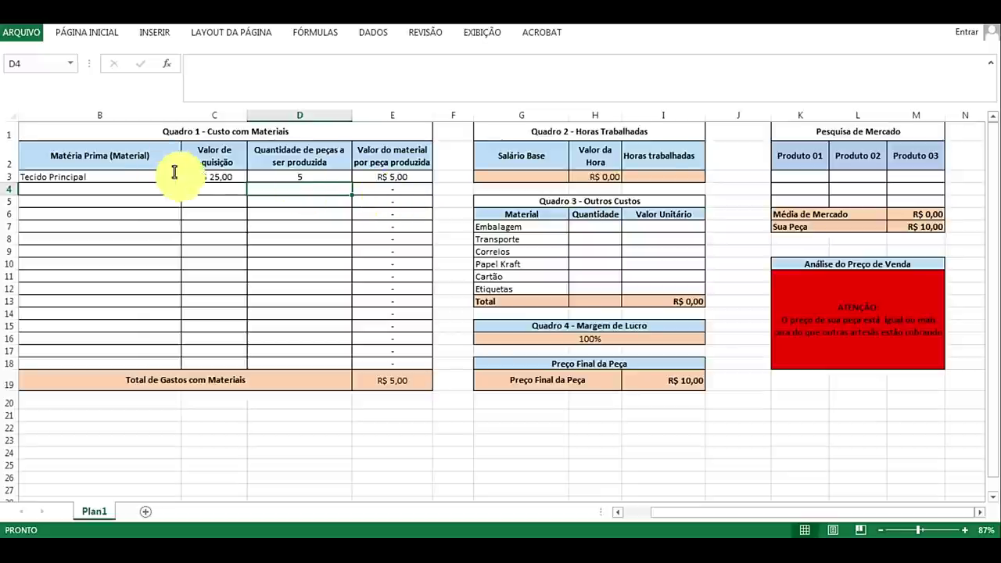
# Step: Add Tecido para forro at R$ 15,00 for 5 pieces
pyautogui.click(130, 192)
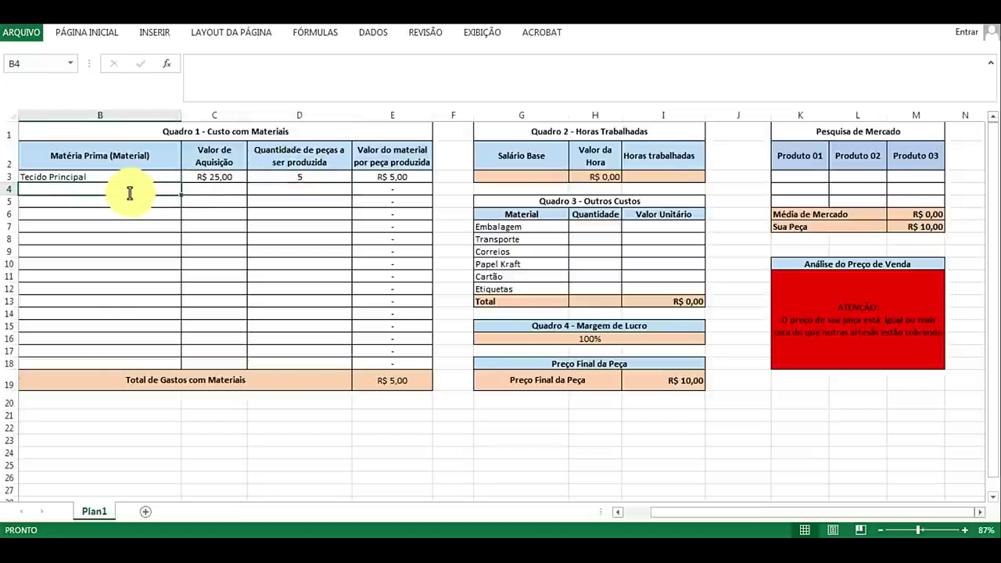
pyautogui.write('Teci')
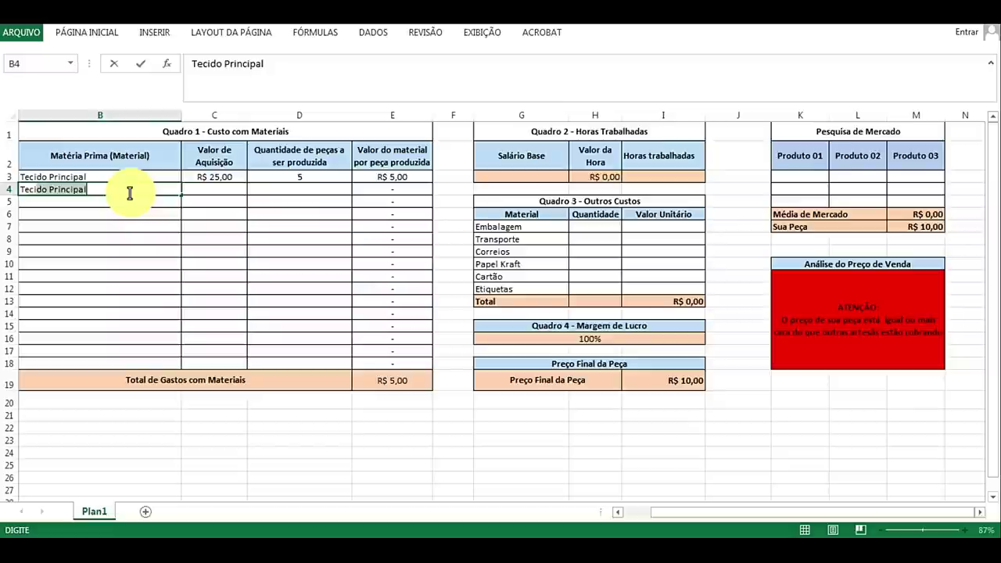
pyautogui.write('do para')
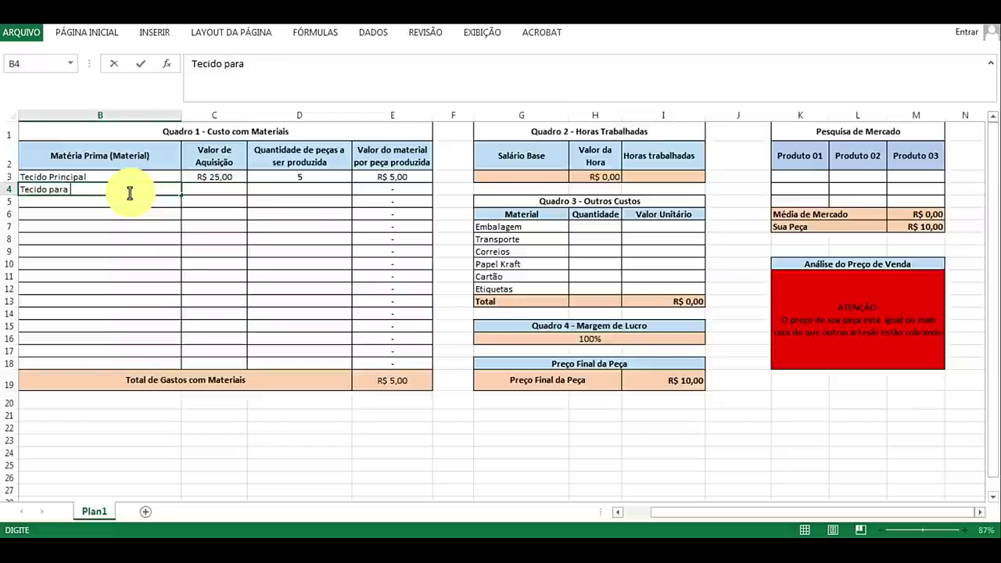
pyautogui.write(' forro')
pyautogui.click(202, 185)
pyautogui.write('15')
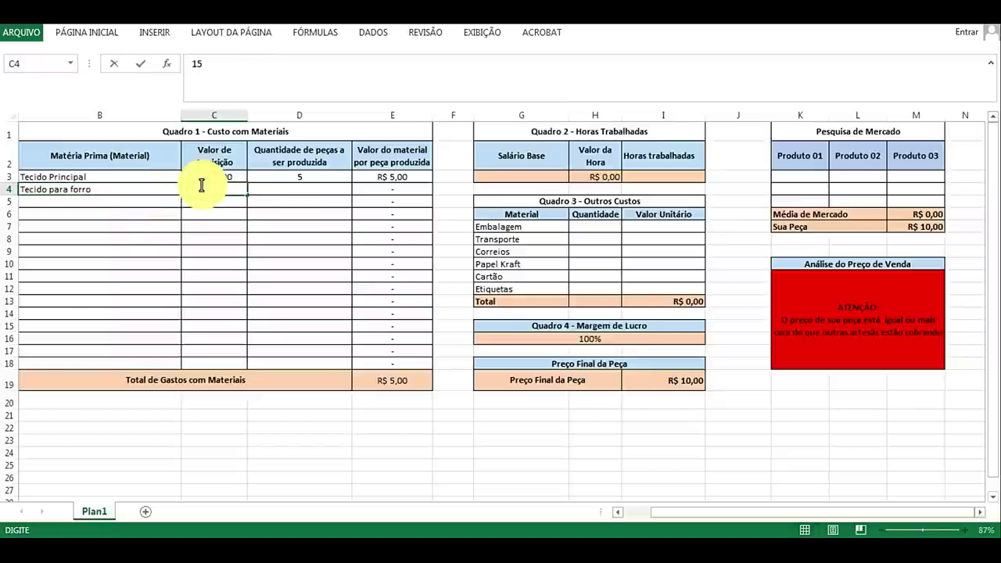
pyautogui.press('Return')
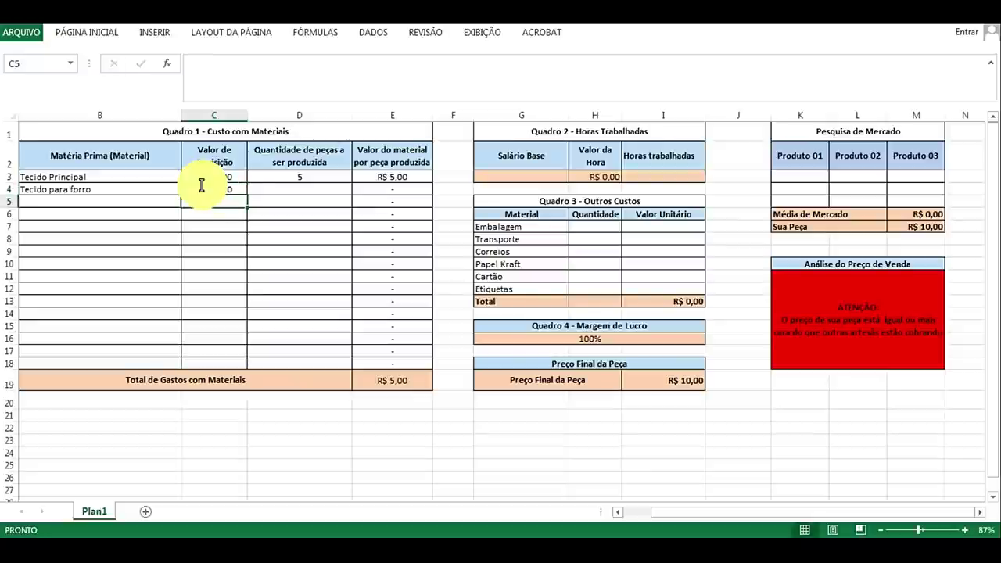
pyautogui.click(314, 189)
pyautogui.write('5')
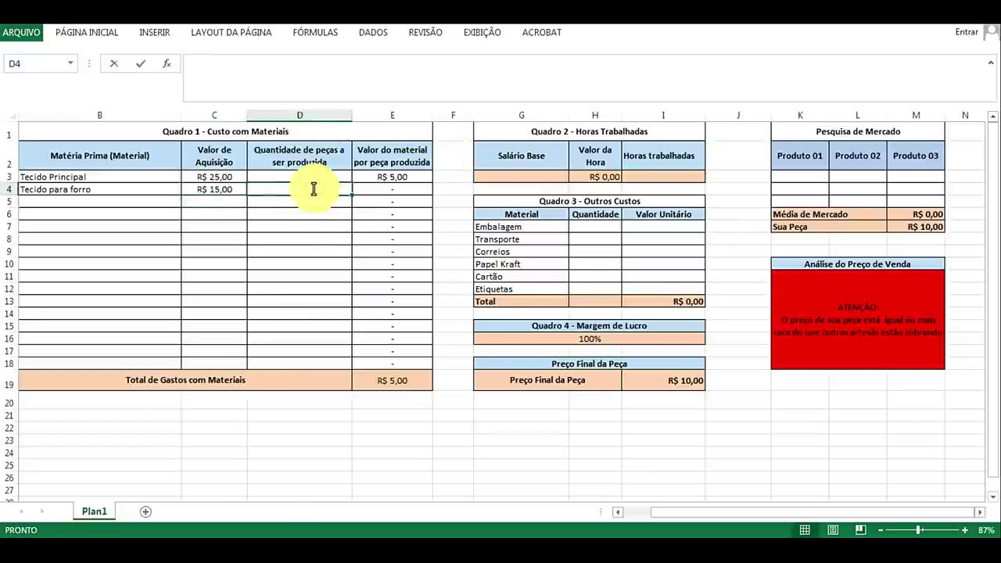
pyautogui.click(109, 205)
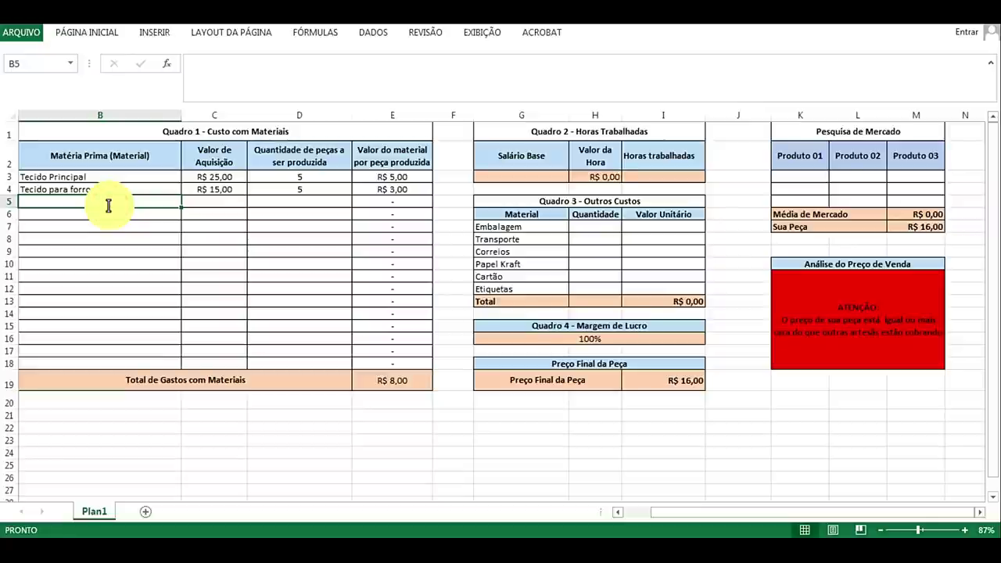
# Step: Add ziper at R$ 5,00 for 5 pieces
pyautogui.write('ziper')
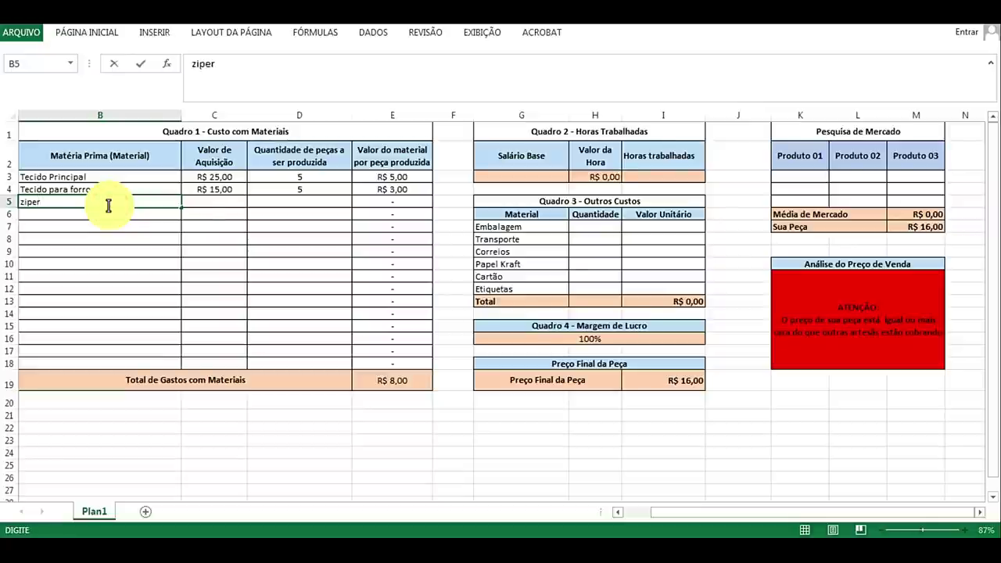
pyautogui.click(202, 201)
pyautogui.write('5')
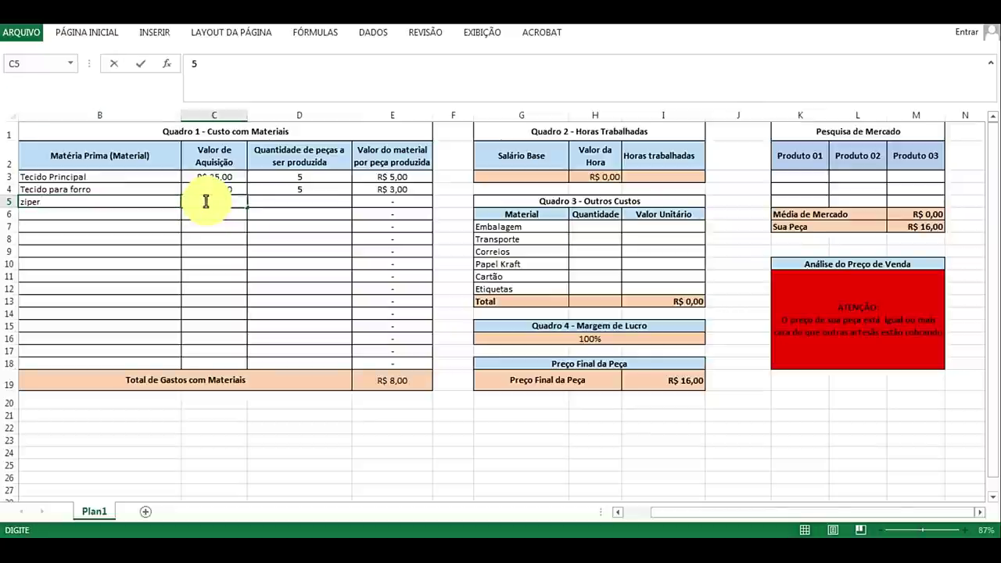
pyautogui.click(291, 207)
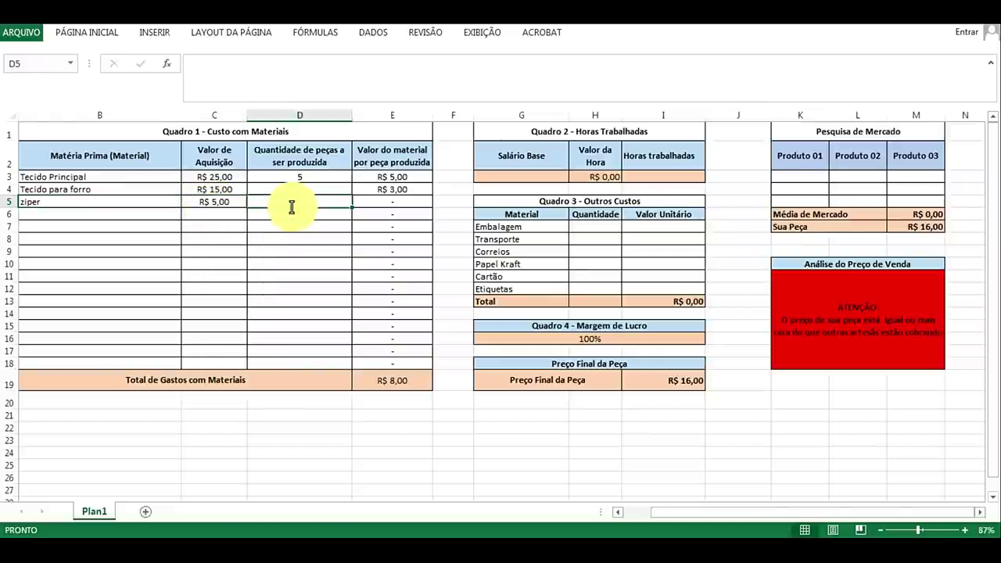
pyautogui.write('5')
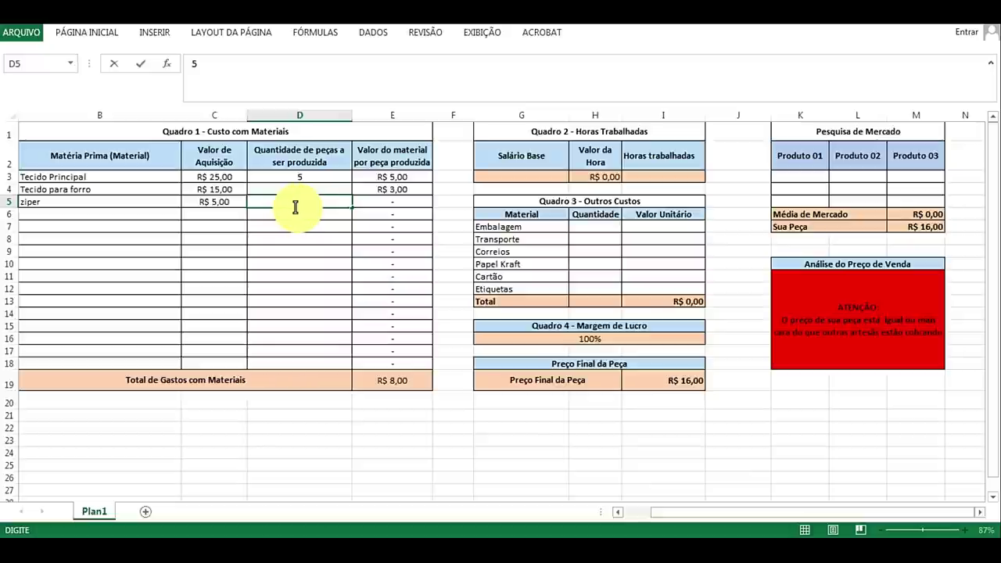
pyautogui.click(298, 213)
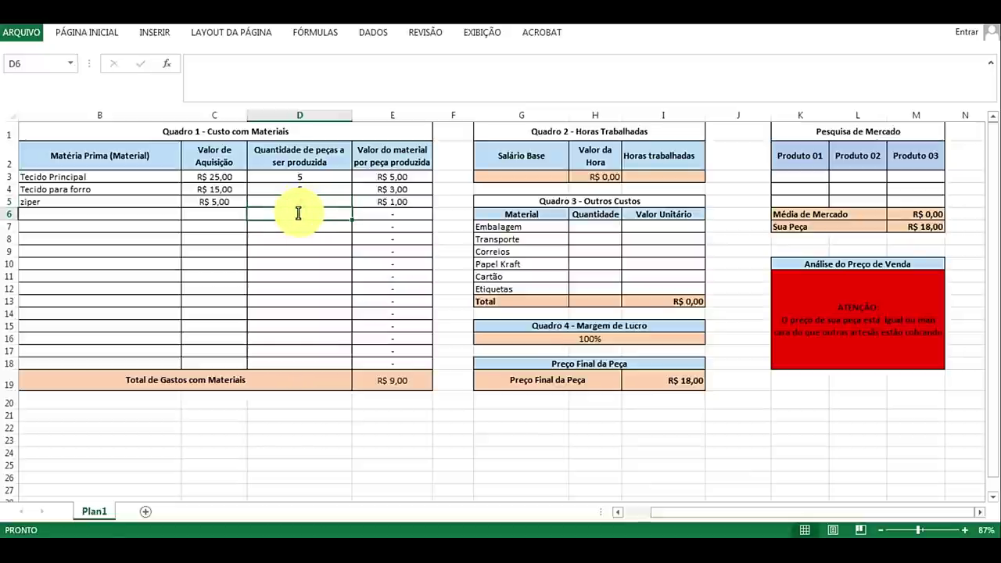
# Step: Add Linha at R$ 1,25 for 5 pieces and capitalise the Ziper name
pyautogui.click(106, 213)
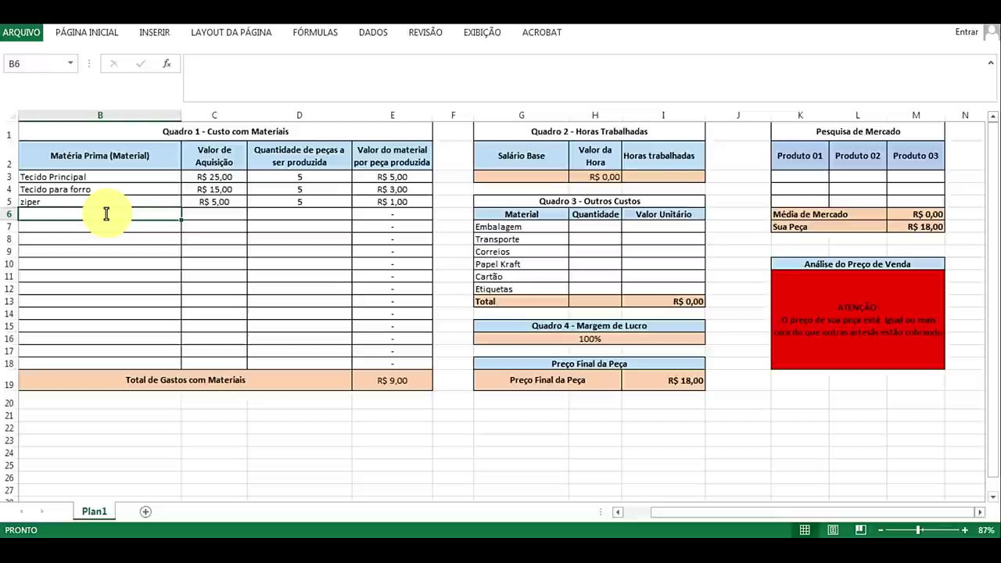
pyautogui.write('Linha')
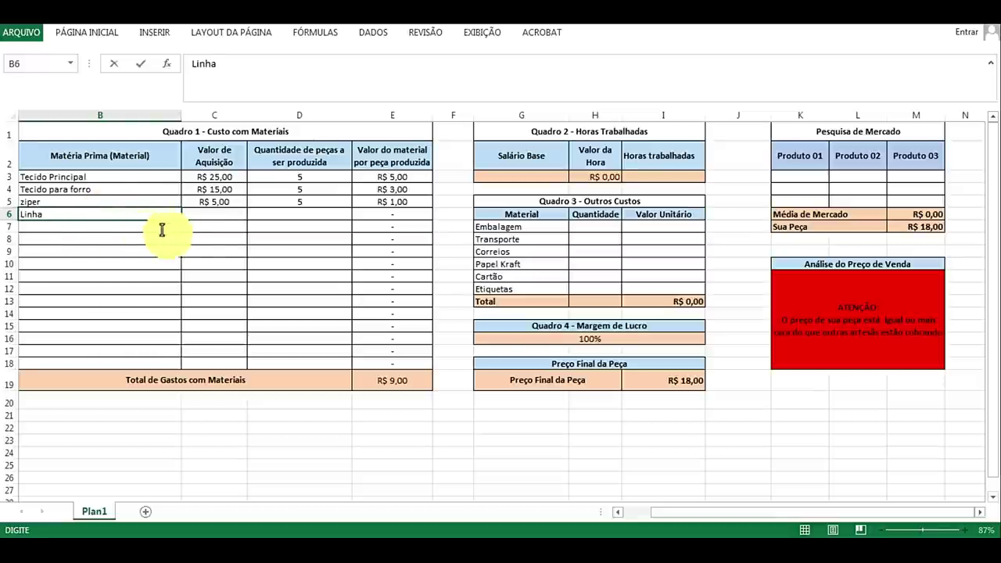
pyautogui.click(201, 213)
pyautogui.write('1,25')
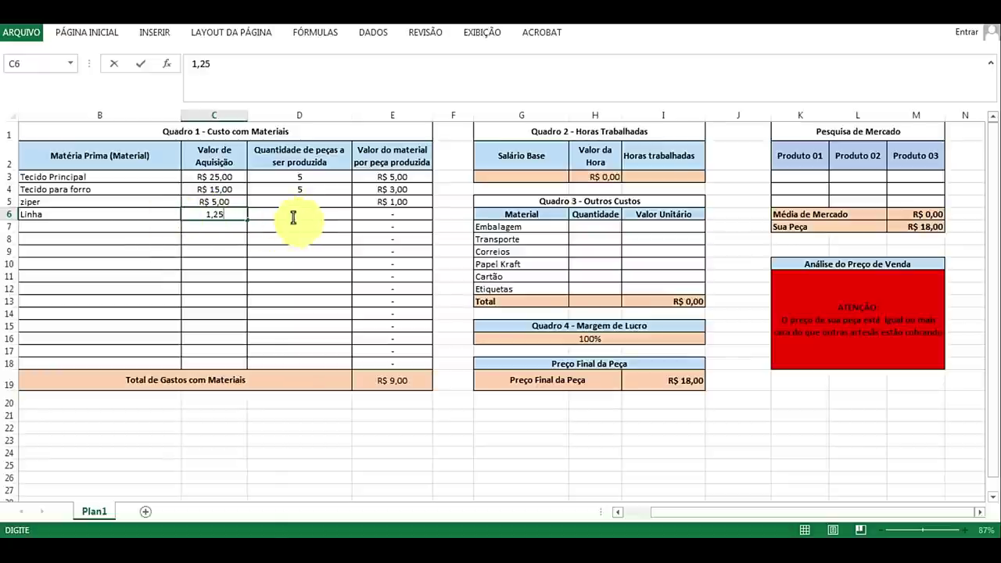
pyautogui.click(296, 216)
pyautogui.write('5')
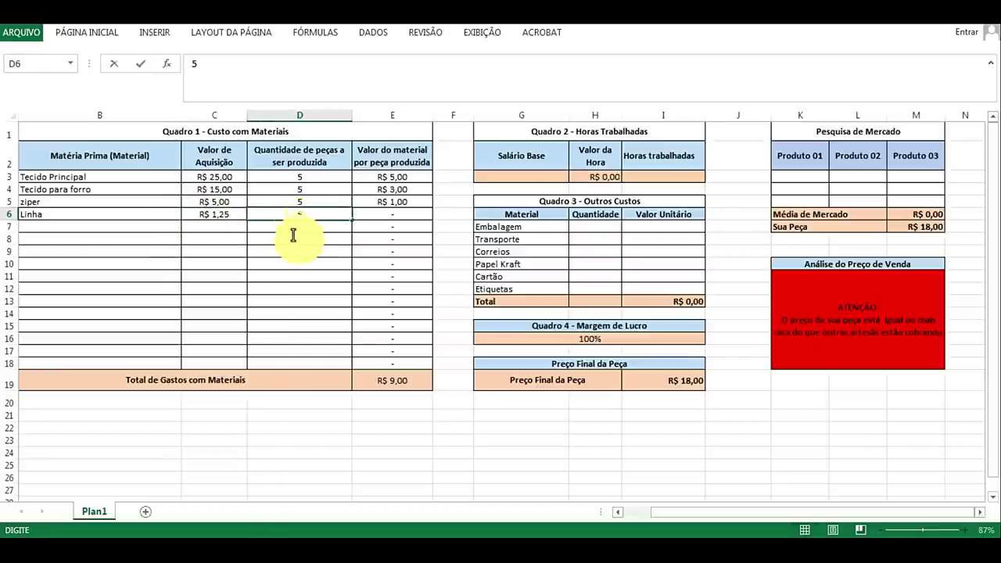
pyautogui.click(273, 236)
pyautogui.click(26, 204)
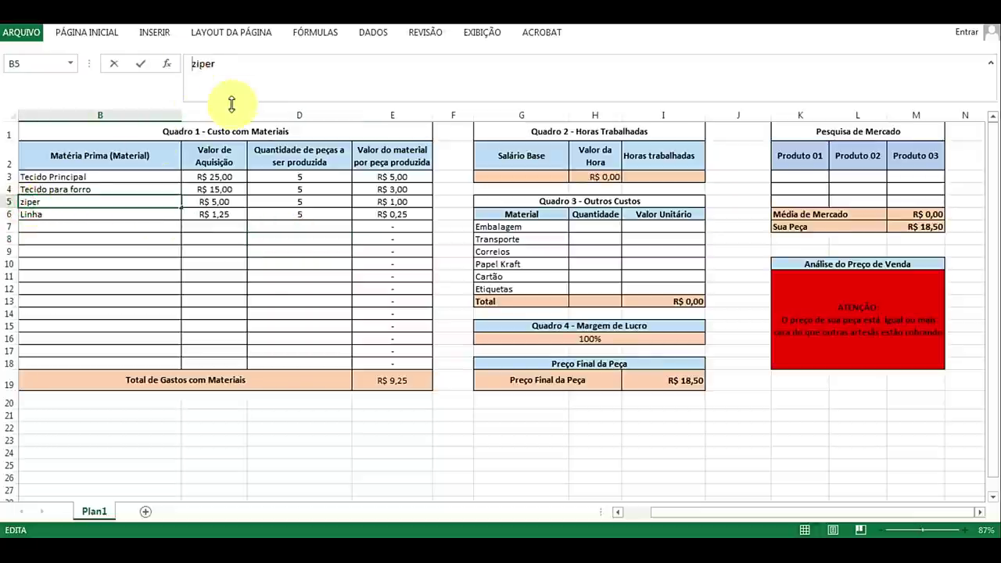
pyautogui.write('Z')
pyautogui.click(253, 235)
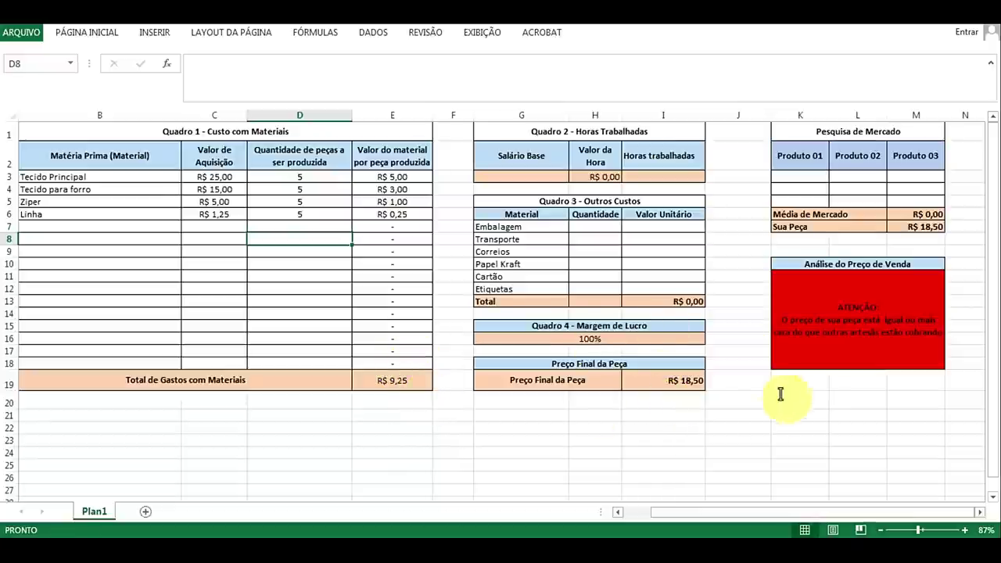
# Step: Enter a R$ 1.500,00 base salary and 2 hours worked, giving R$ 9,38 per hour
pyautogui.click(524, 176)
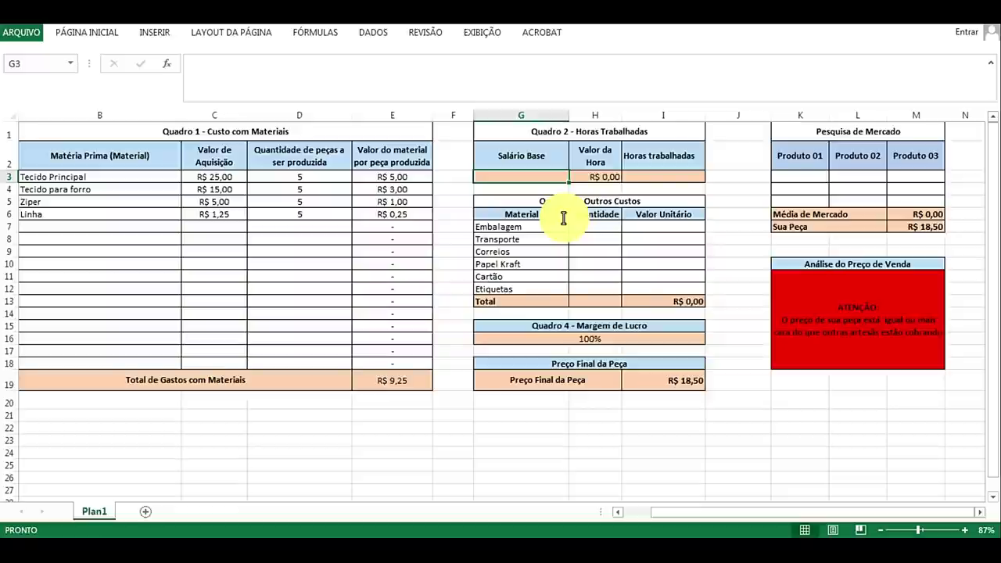
pyautogui.write('1')
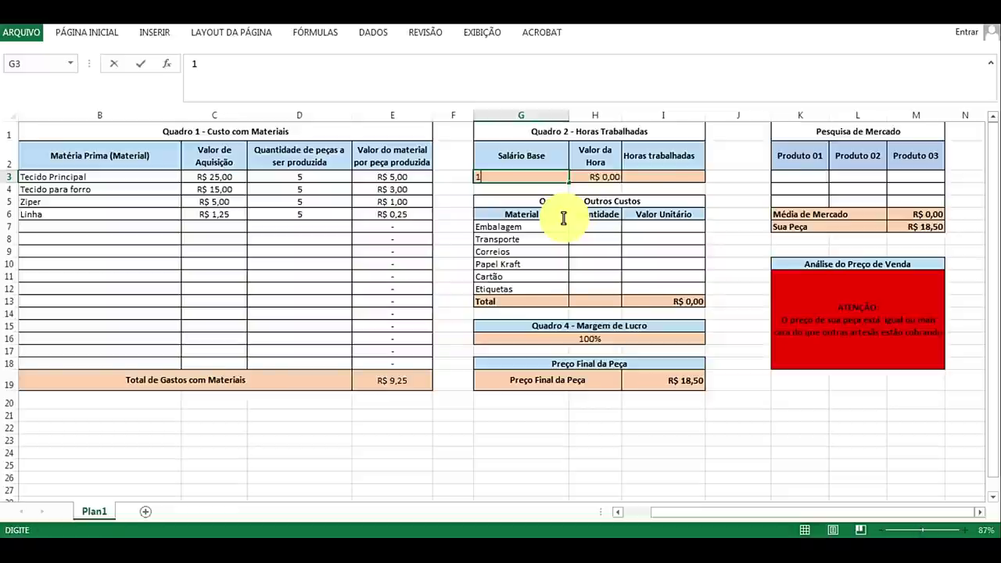
pyautogui.write('500')
pyautogui.press('Return')
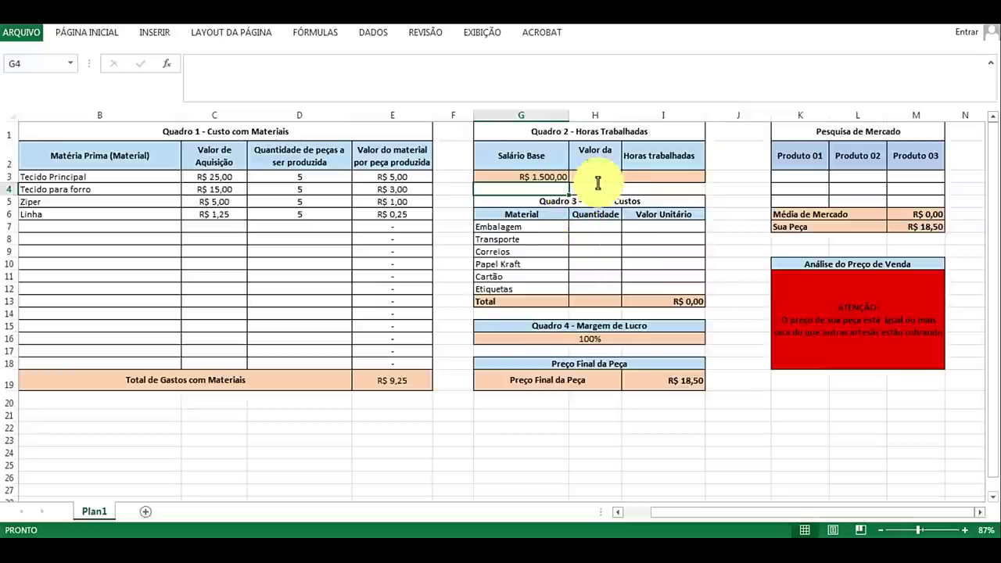
pyautogui.click(598, 178)
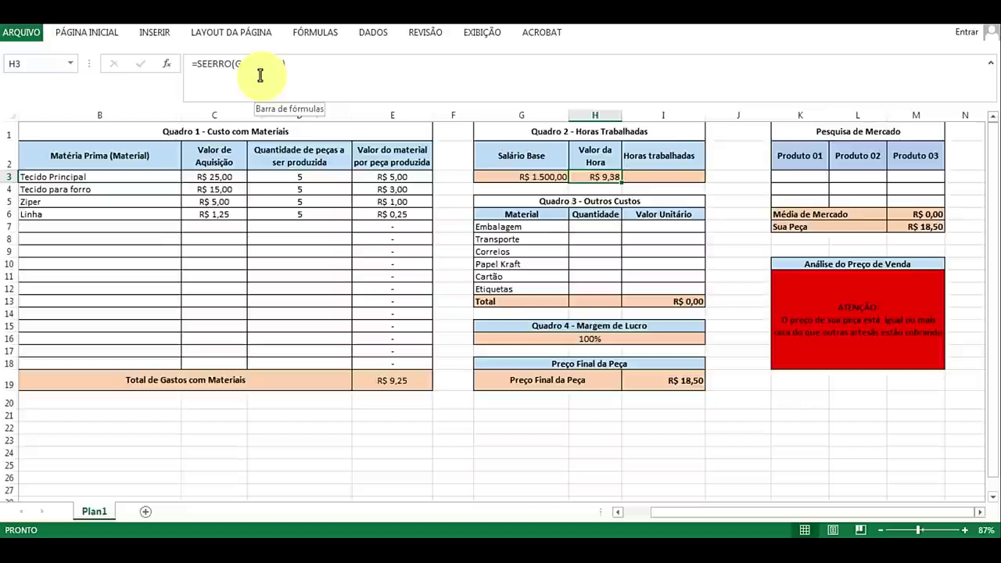
pyautogui.click(650, 173)
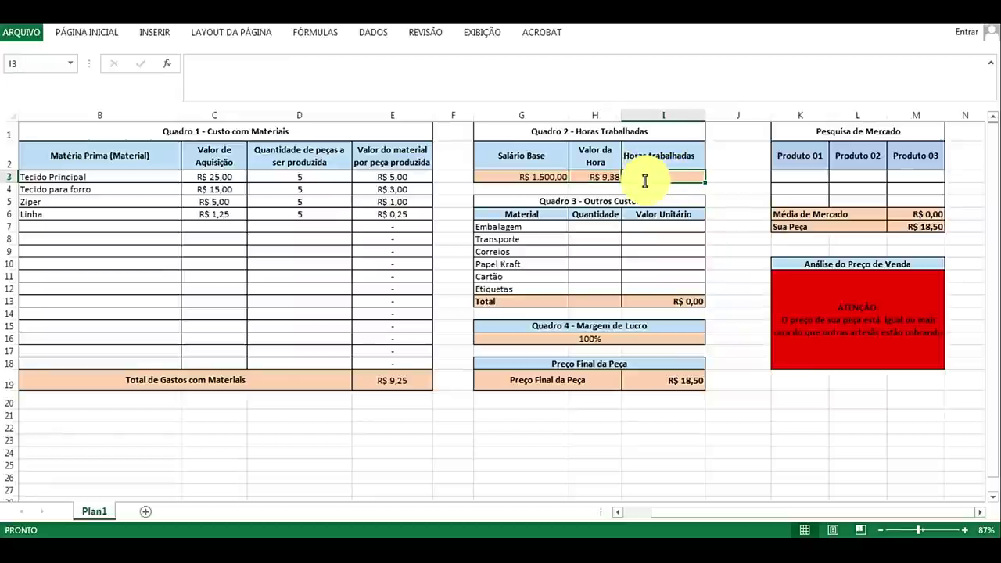
pyautogui.write('2')
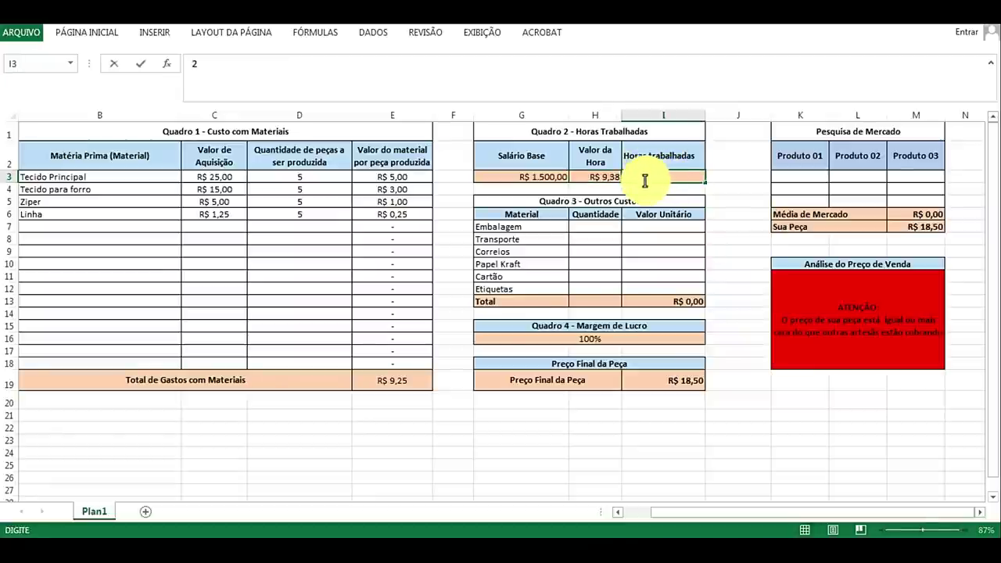
pyautogui.press('Return')
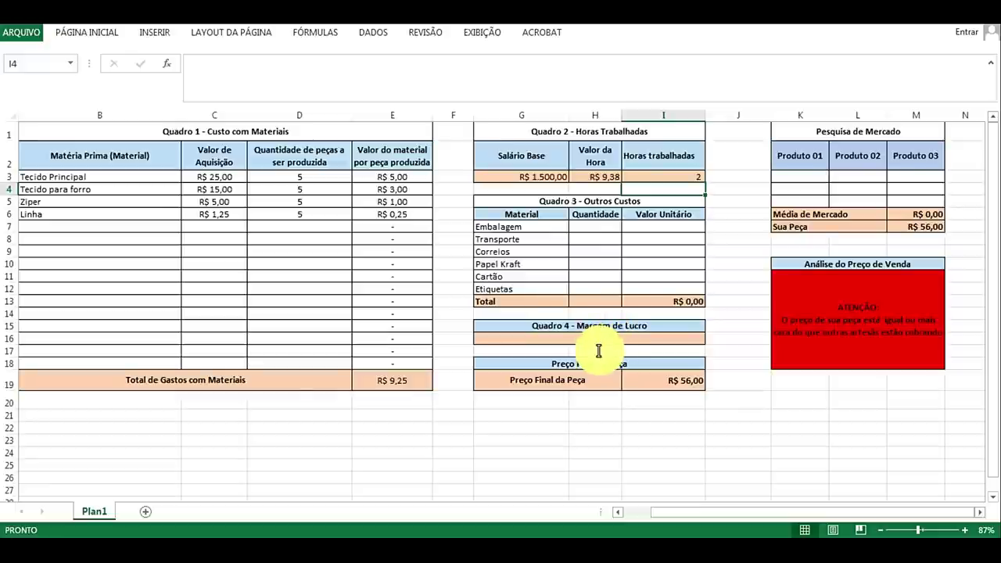
# Step: Enter Embalagem as 5 units at R$ 1,00
pyautogui.click(598, 237)
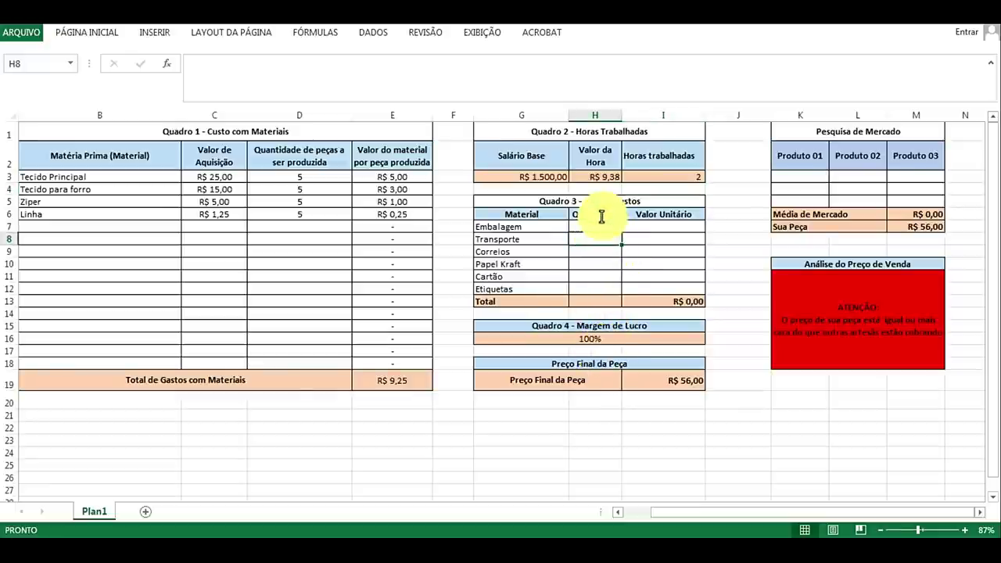
pyautogui.click(603, 226)
pyautogui.write('5')
pyautogui.click(644, 226)
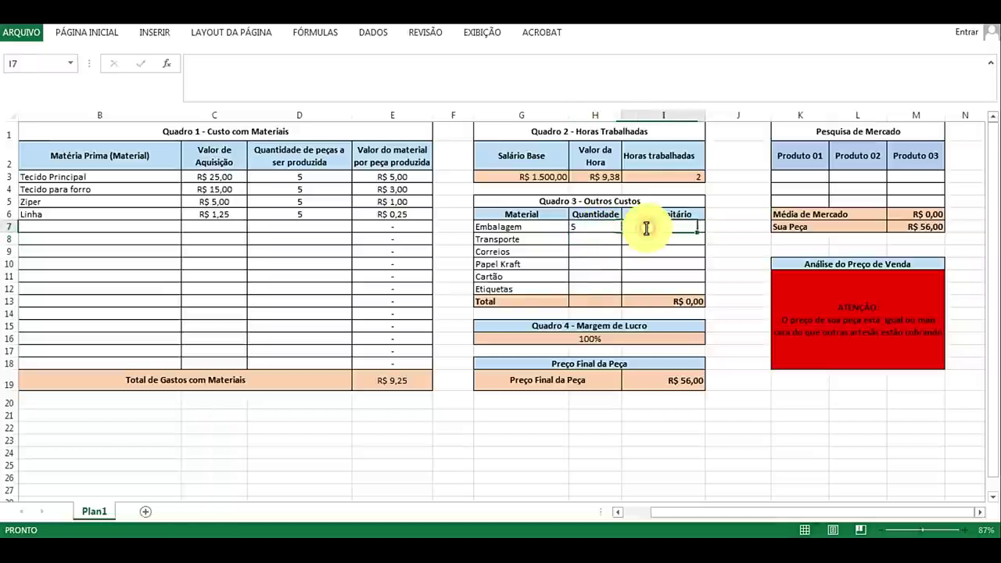
pyautogui.write('1')
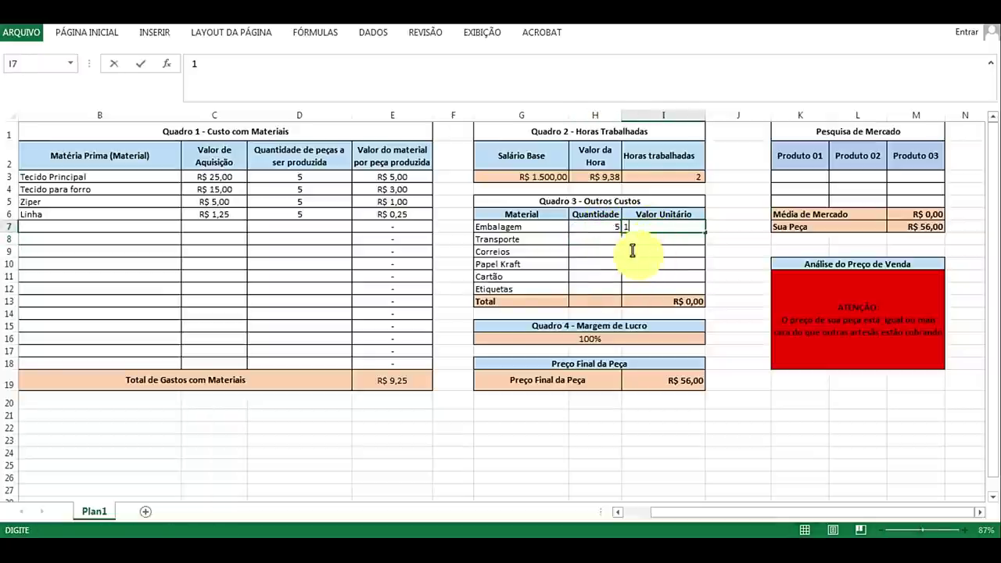
pyautogui.click(607, 239)
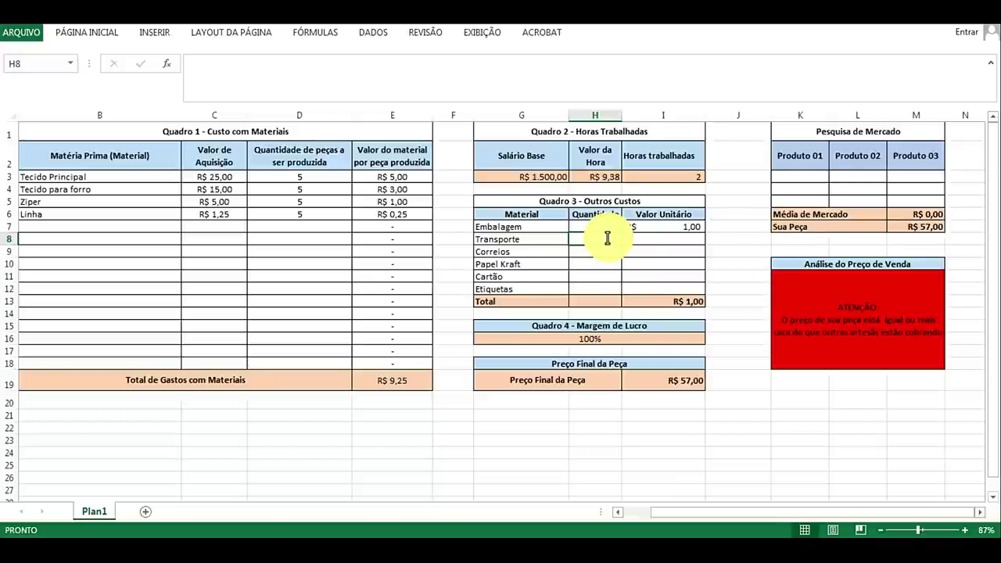
# Step: Enter Transporte as 2 at R$ 4,50 and Etiquetas at R$ 0,25 each
pyautogui.write('2')
pyautogui.click(642, 240)
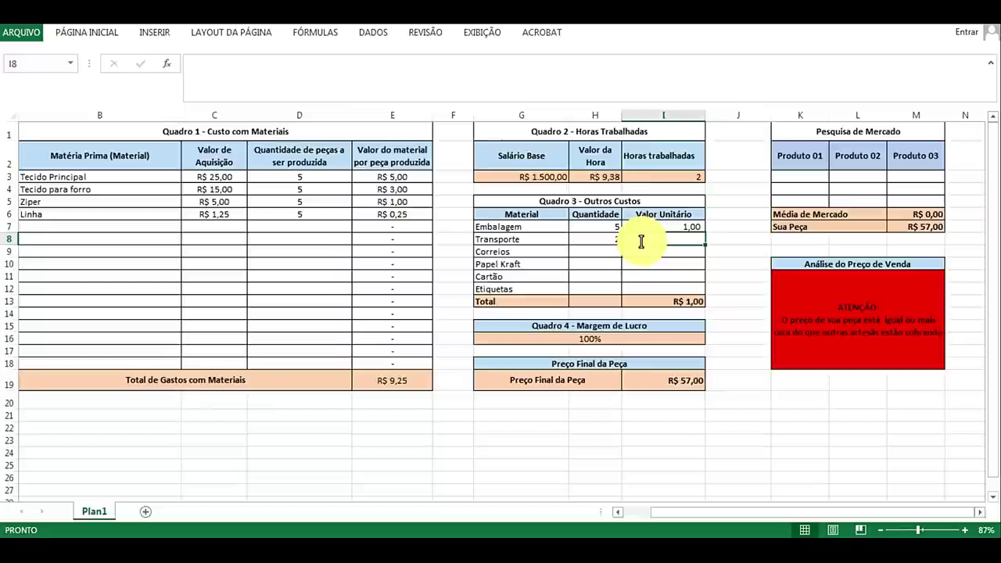
pyautogui.write('4,')
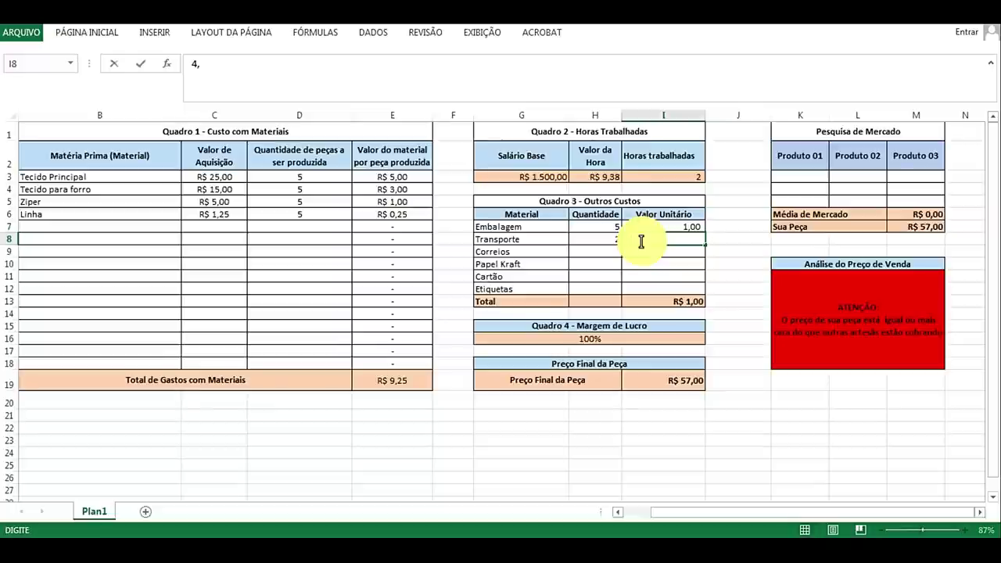
pyautogui.write('50')
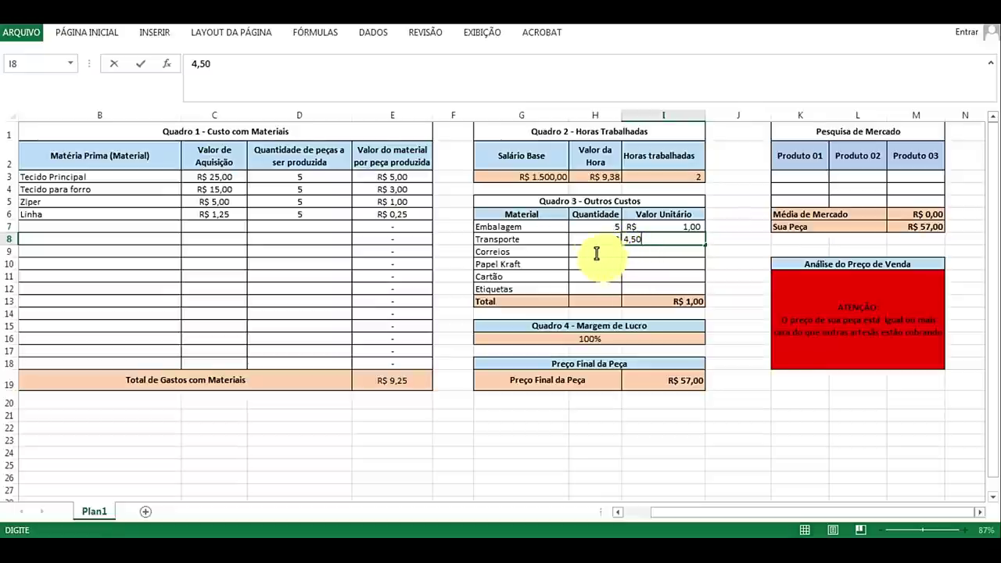
pyautogui.click(597, 289)
pyautogui.write('5')
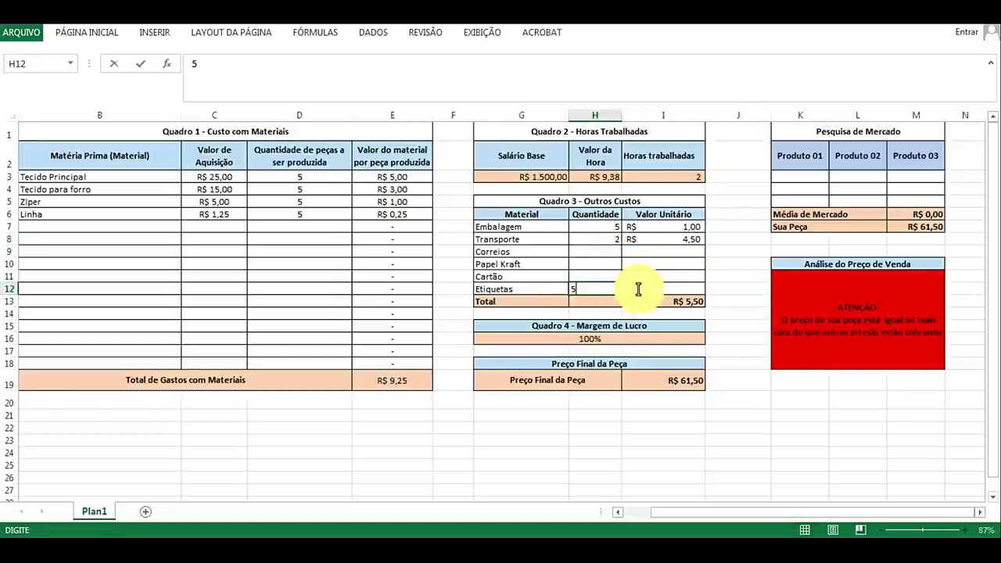
pyautogui.click(637, 287)
pyautogui.doubleClick(640, 289)
pyautogui.write('0,')
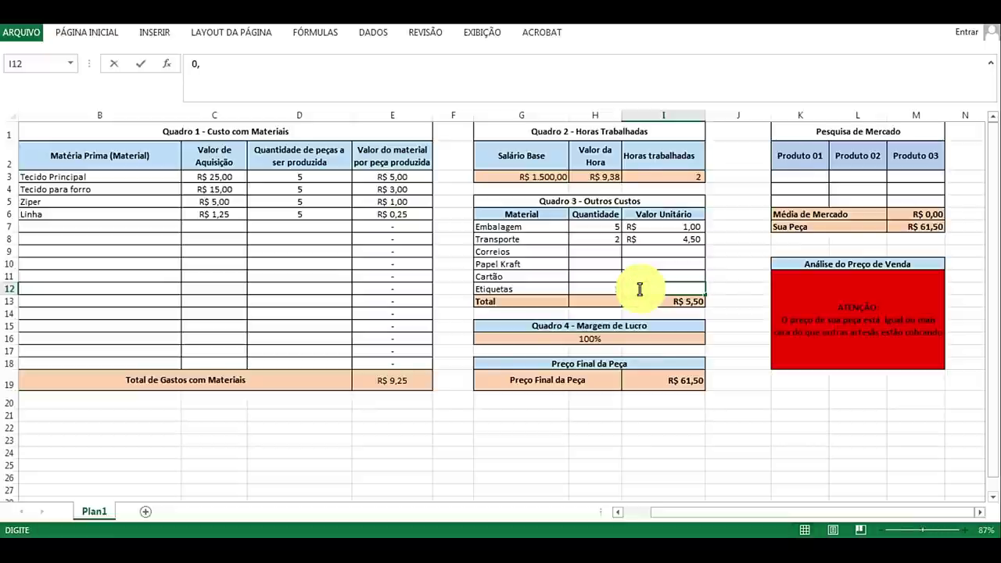
pyautogui.write('25')
pyautogui.press('Return')
pyautogui.write('5')
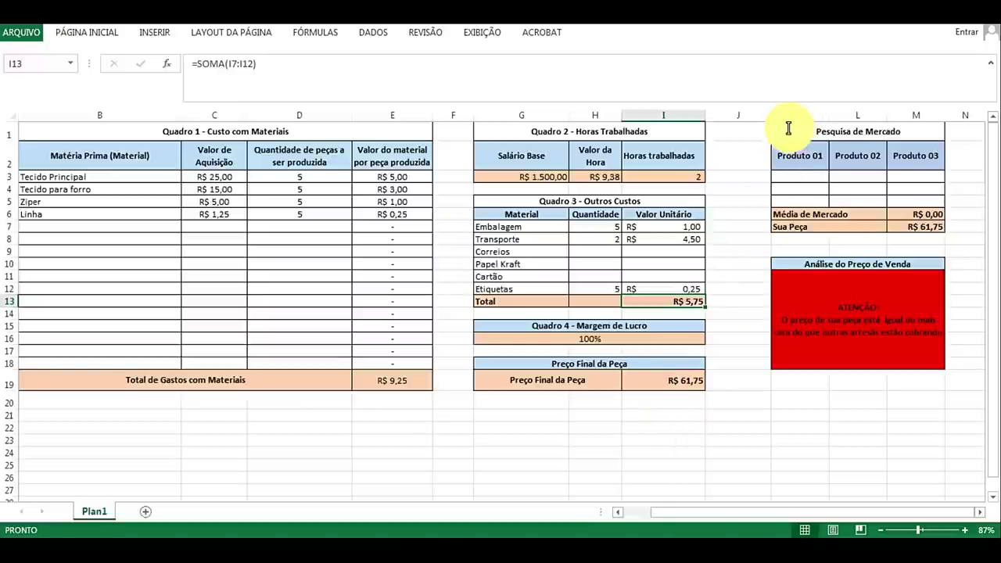
pyautogui.click(799, 181)
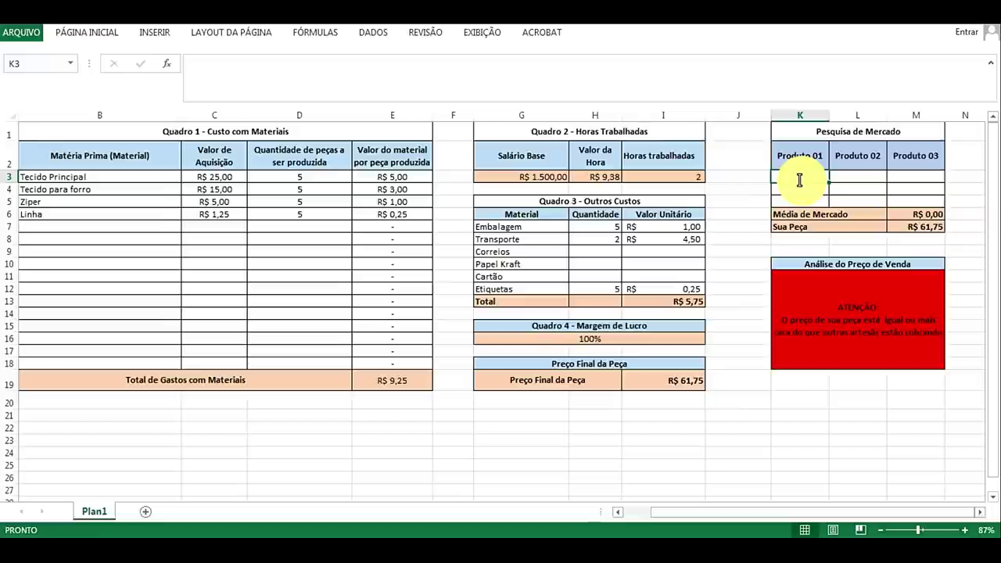
# Step: Enter competitor prices R$ 58,00, R$ 65,00 and R$ 72,00 for Produtos 01–03
pyautogui.write('58')
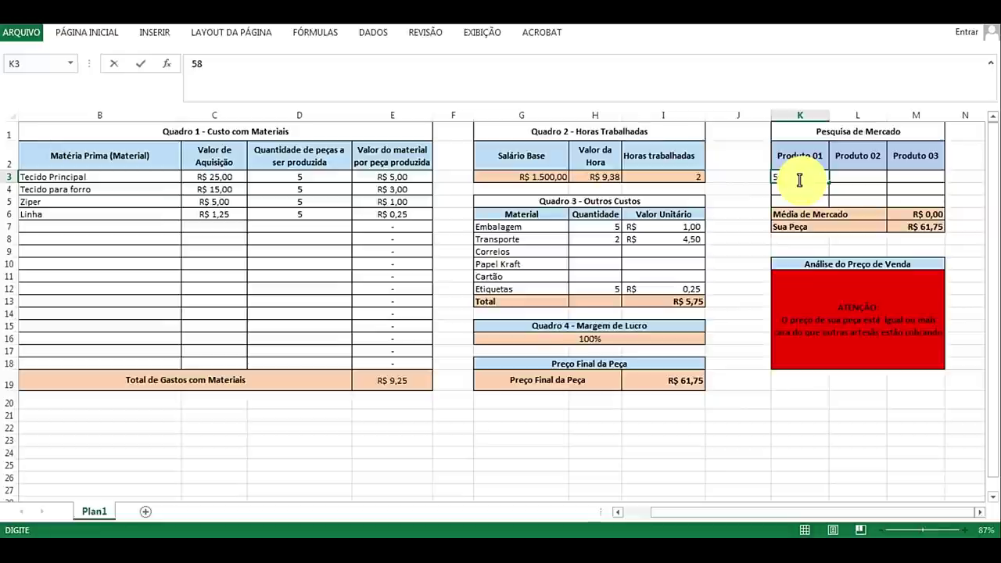
pyautogui.press('Return')
pyautogui.click(857, 178)
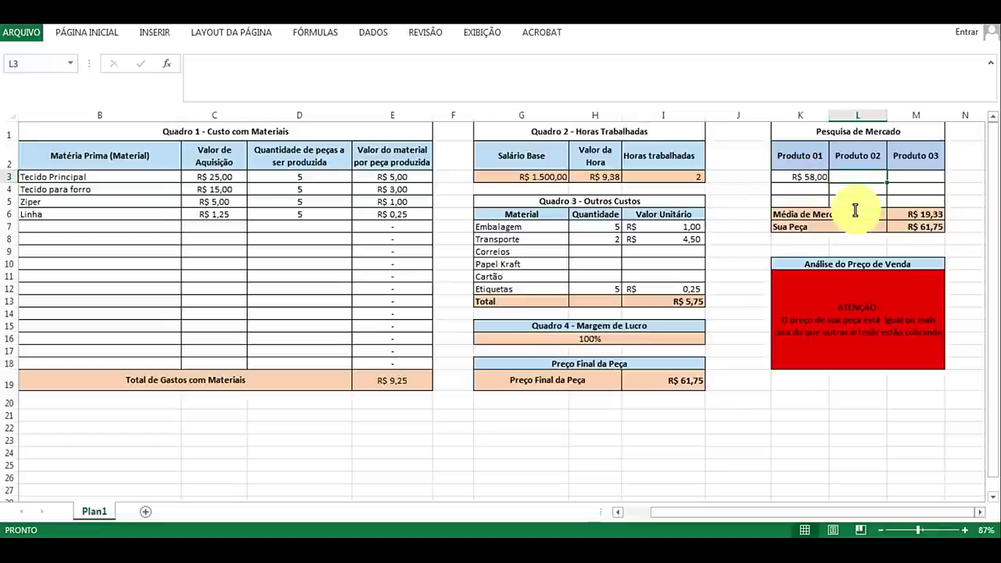
pyautogui.write('65')
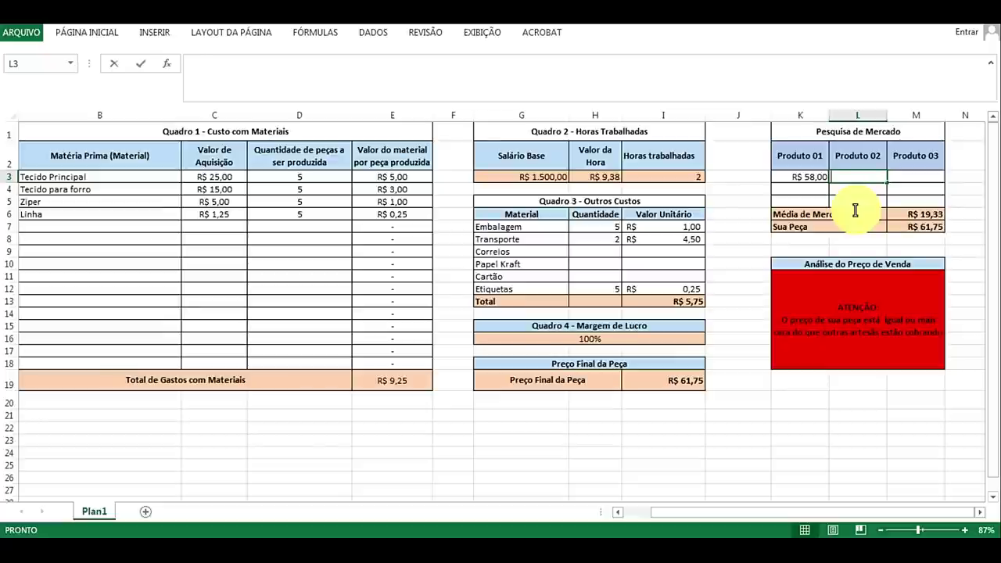
pyautogui.press('Return')
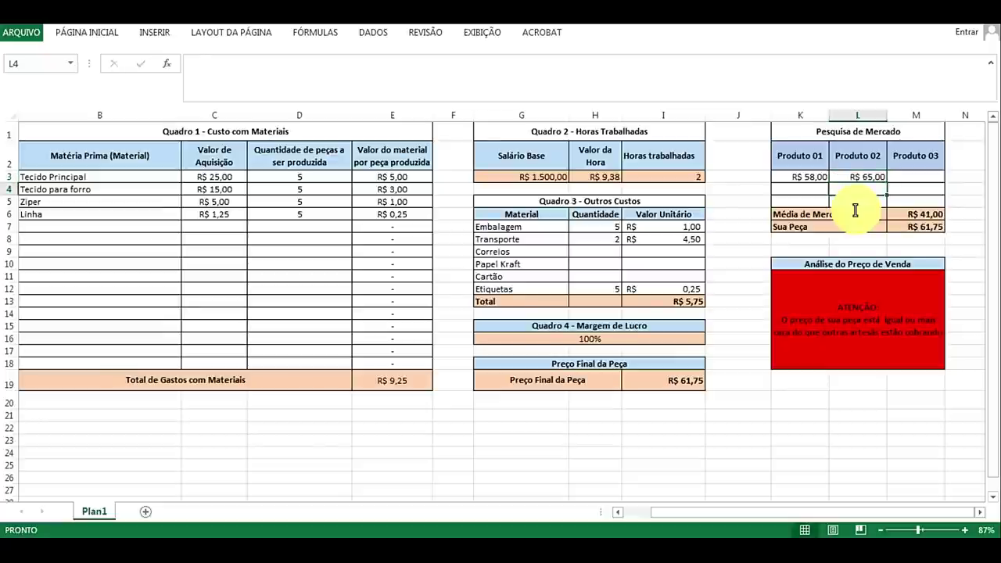
pyautogui.click(890, 182)
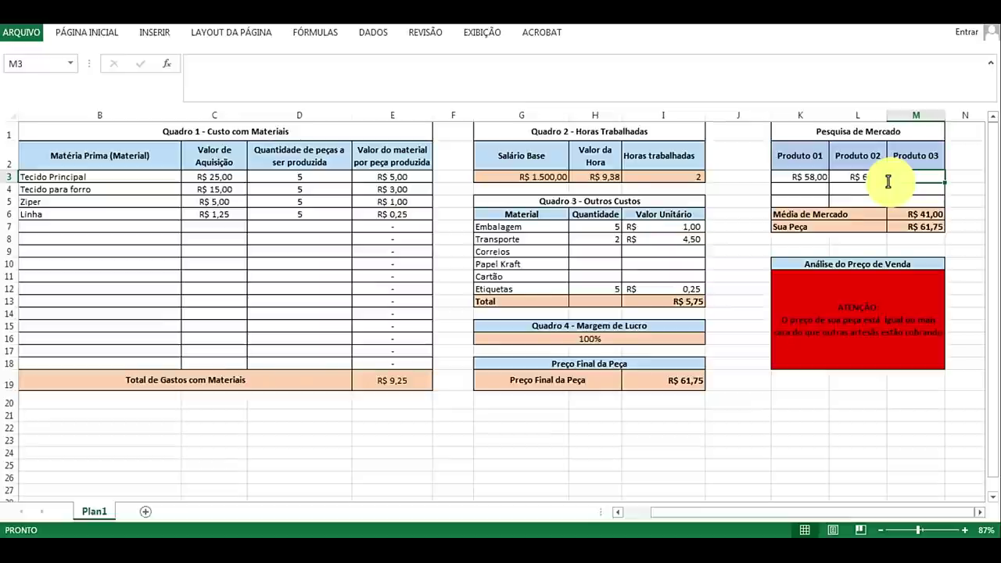
pyautogui.write('7')
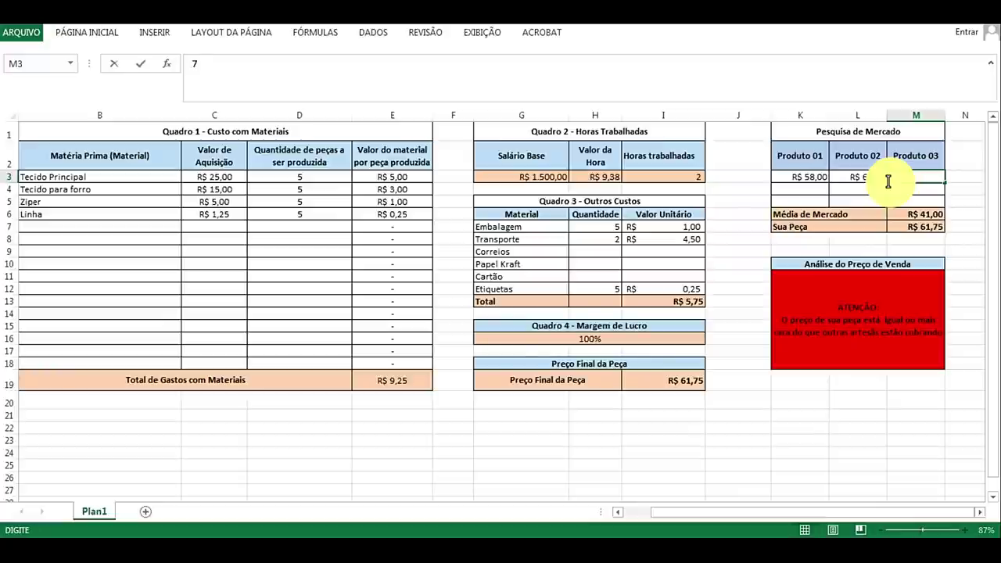
pyautogui.write('2')
pyautogui.press('Return')
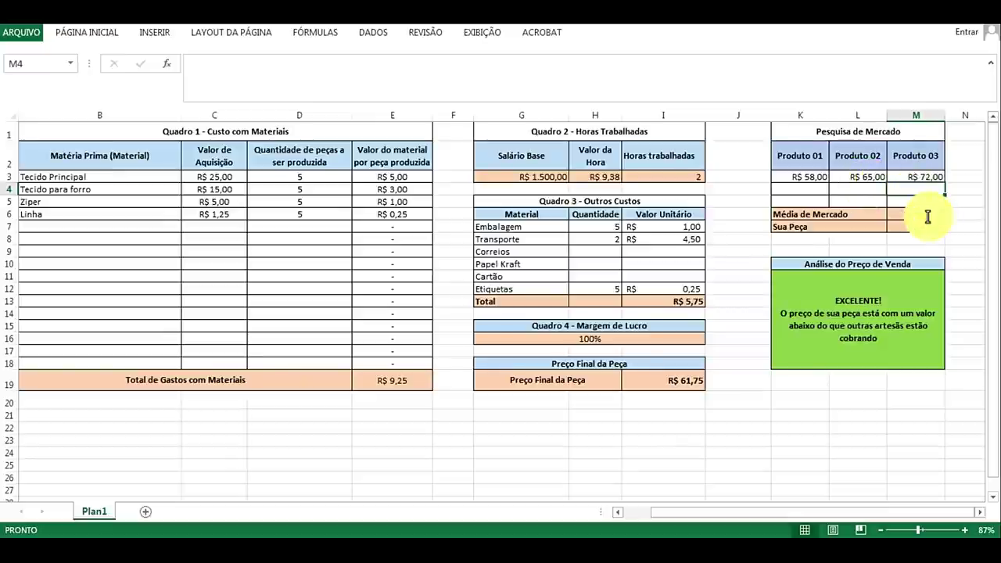
pyautogui.click(927, 217)
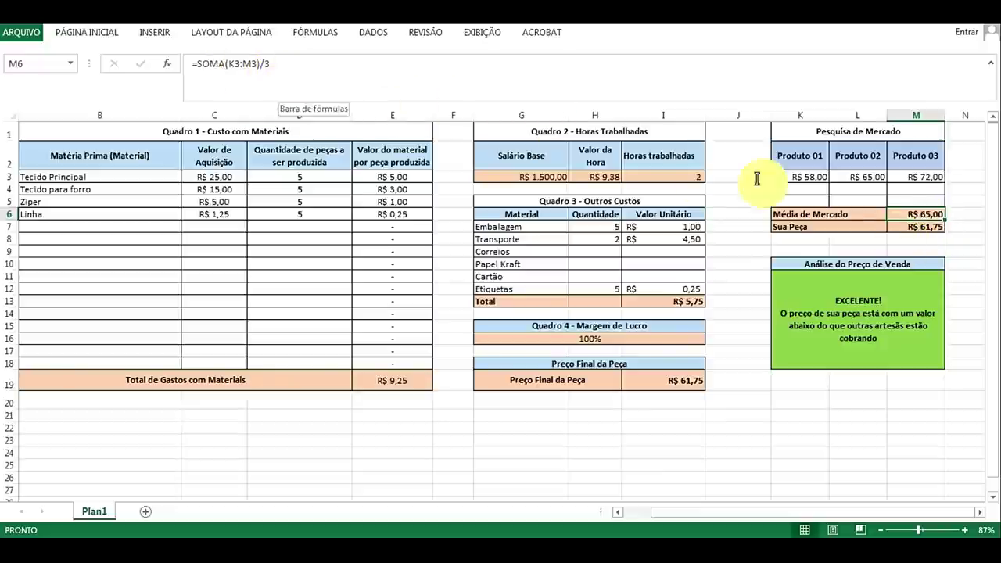
pyautogui.click(816, 176)
pyautogui.click(882, 175)
pyautogui.click(929, 179)
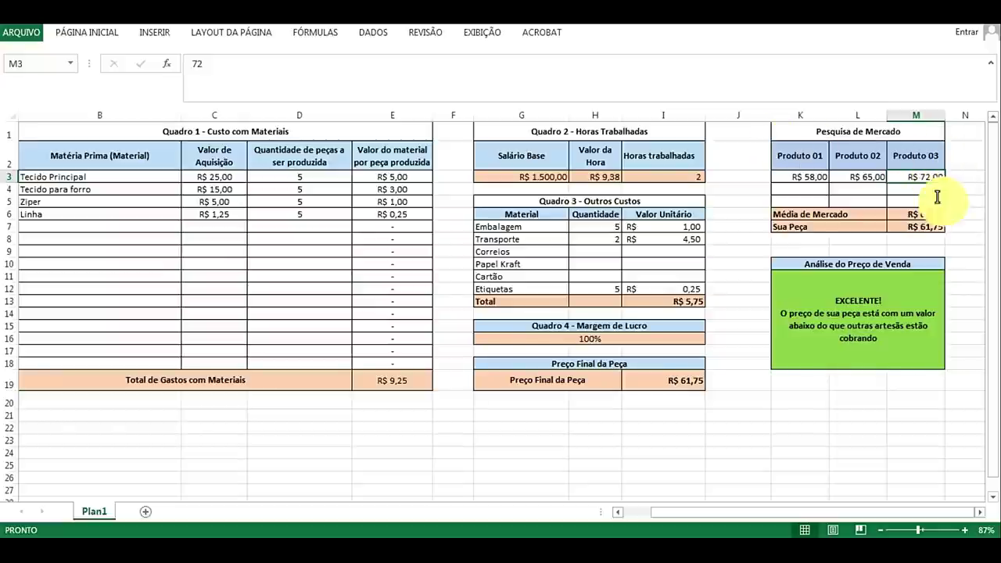
pyautogui.click(938, 213)
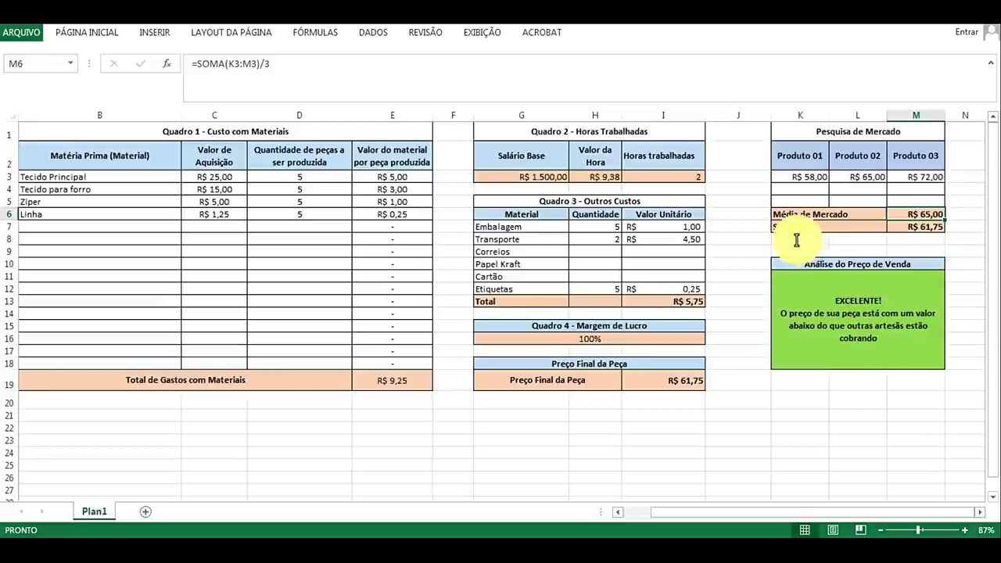
pyautogui.click(846, 318)
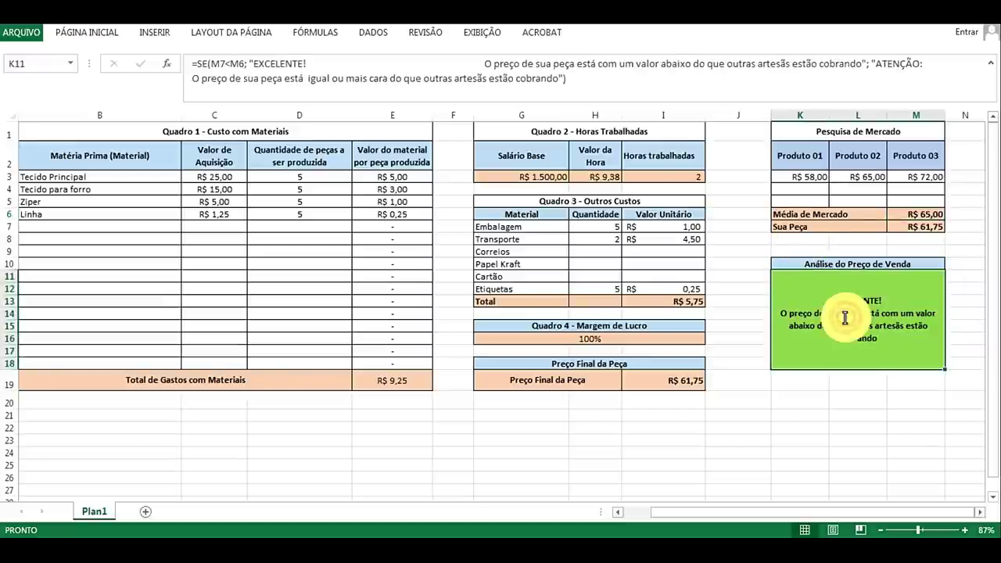
pyautogui.click(841, 241)
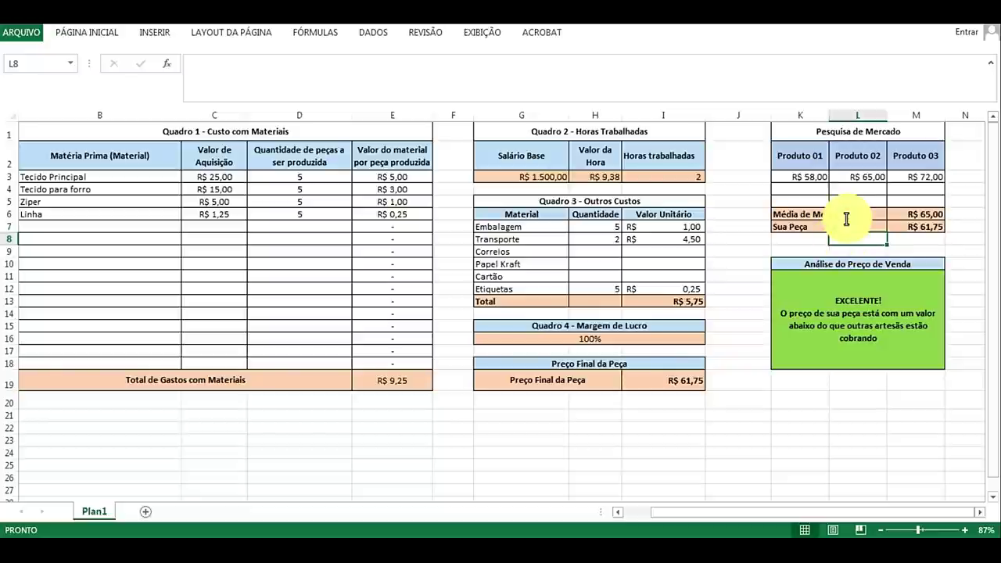
pyautogui.click(833, 228)
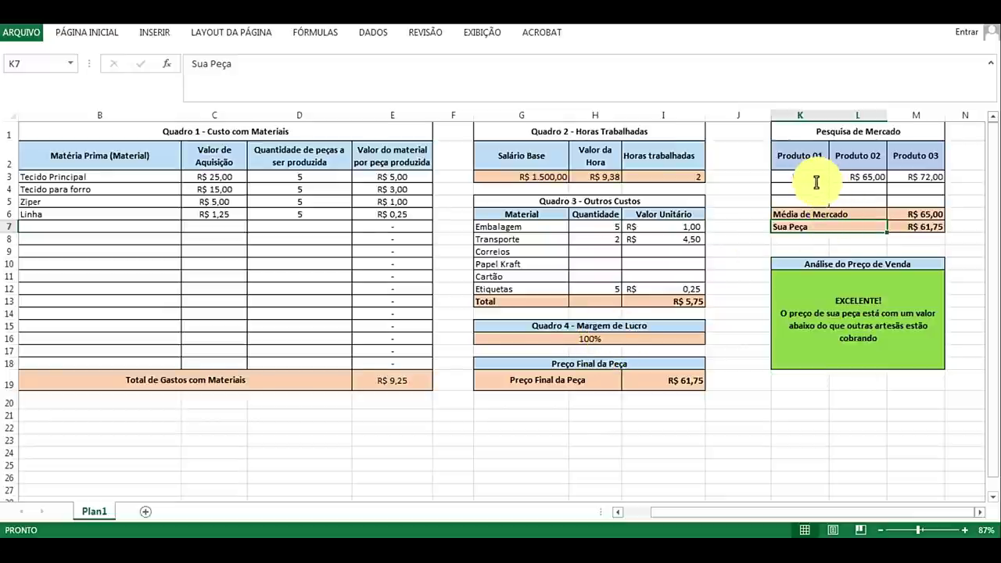
# Step: Change Produto 02 to R$ 59,00 and Produto 03 to R$ 56,50
pyautogui.click(862, 178)
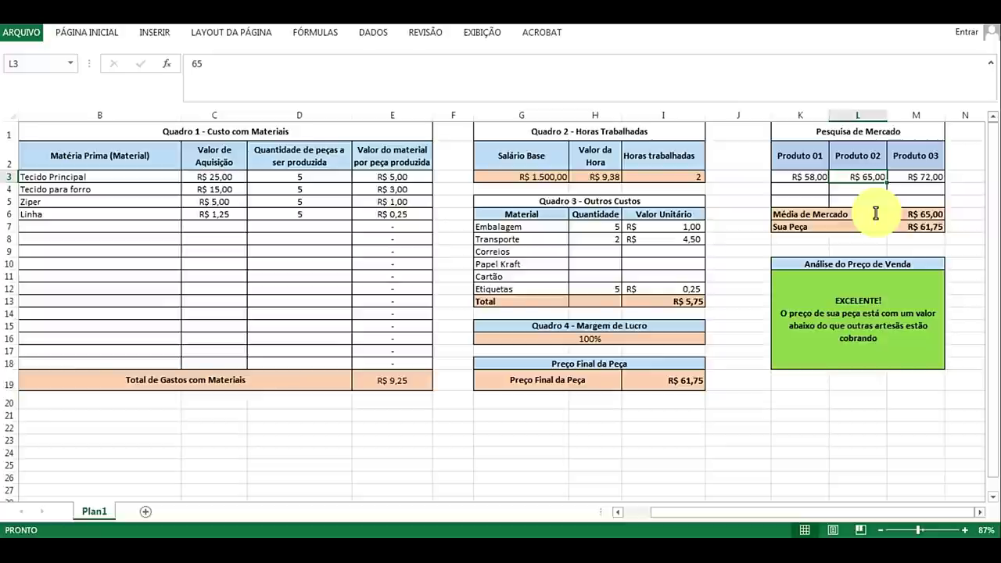
pyautogui.write('59')
pyautogui.press('Return')
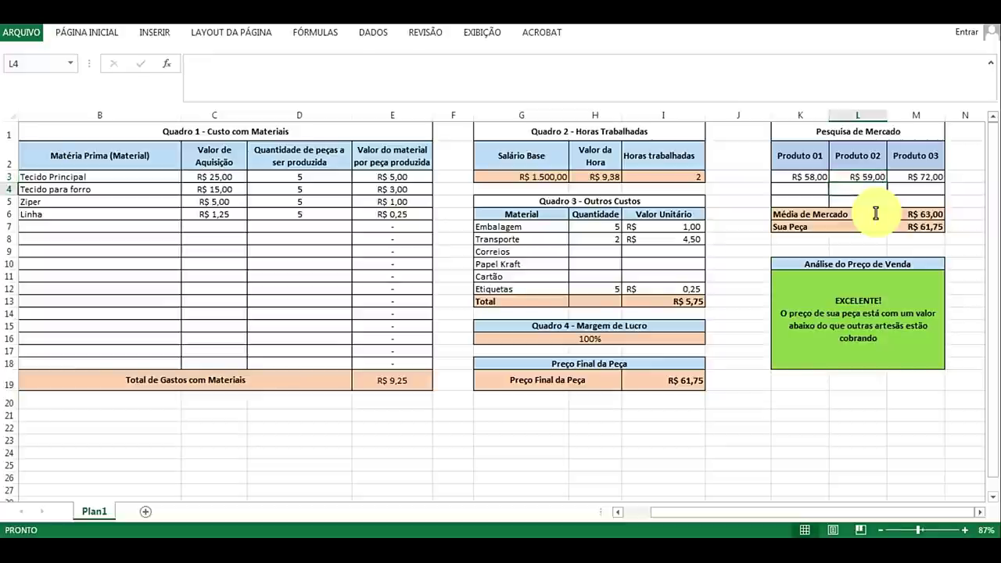
pyautogui.click(931, 178)
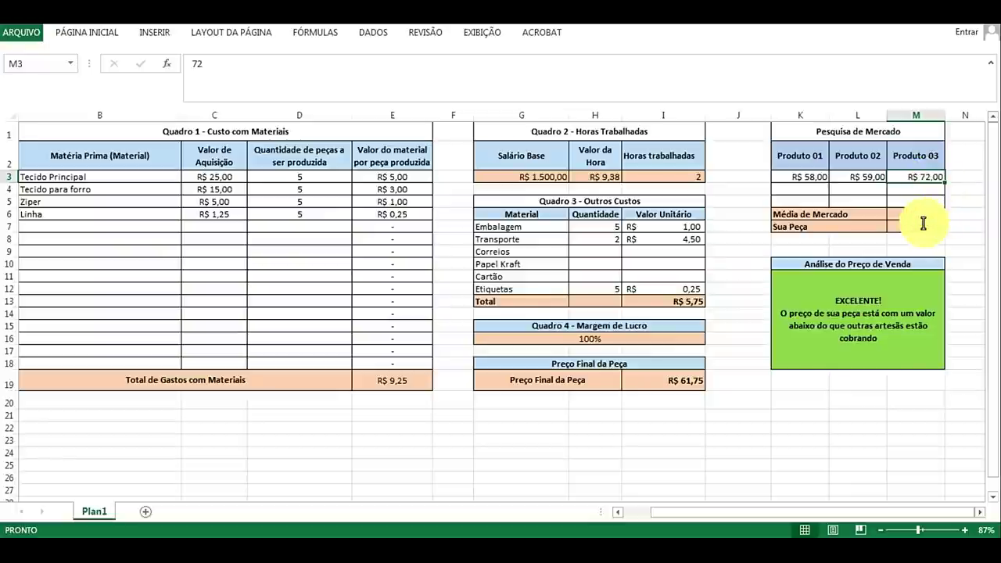
pyautogui.write('56,')
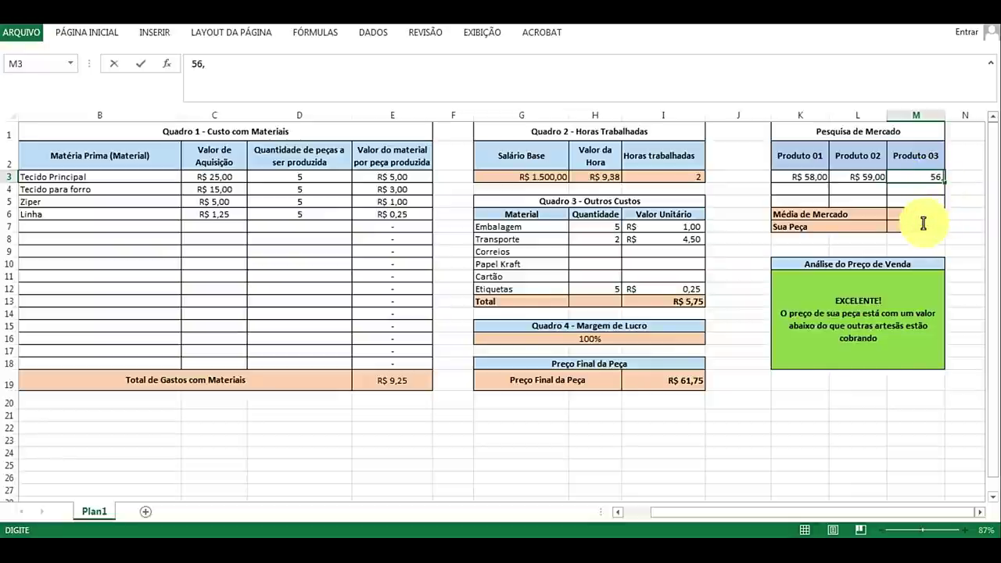
pyautogui.write('50')
pyautogui.press('Return')
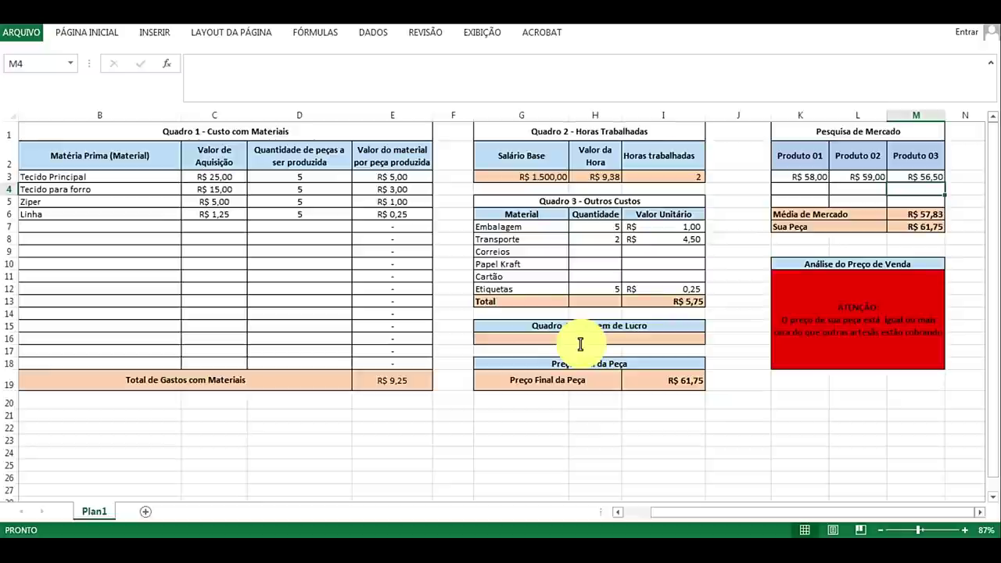
# Step: Change the profit margin to 80%, correcting a mistyped entry
pyautogui.click(581, 341)
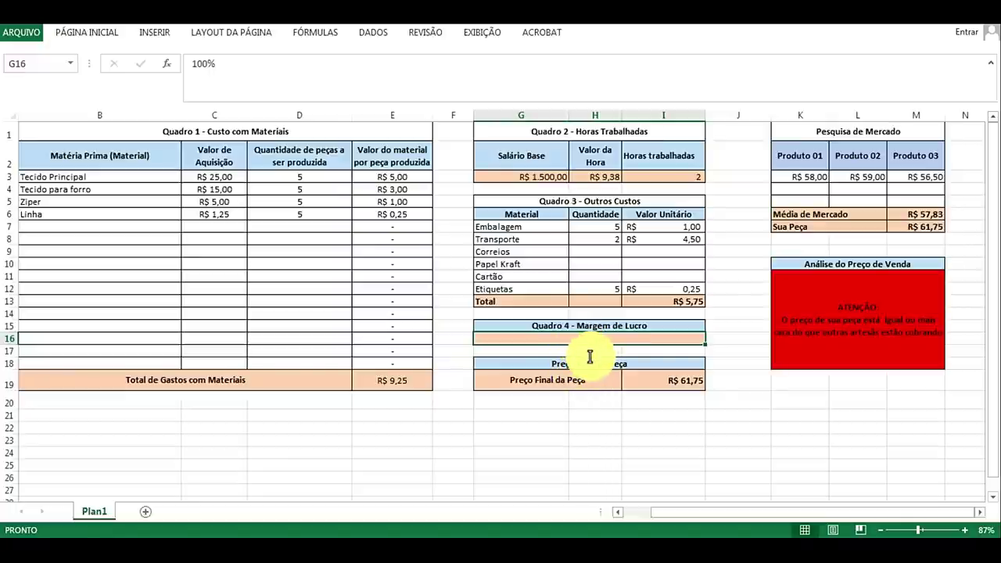
pyautogui.write('80%')
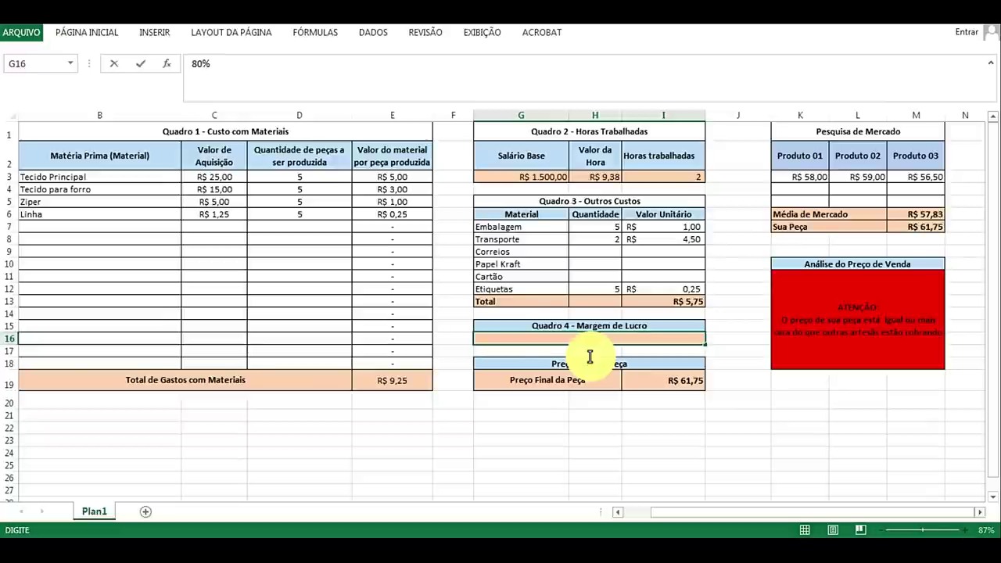
pyautogui.press('BackSpace')
pyautogui.press('BackSpace')
pyautogui.write('100')
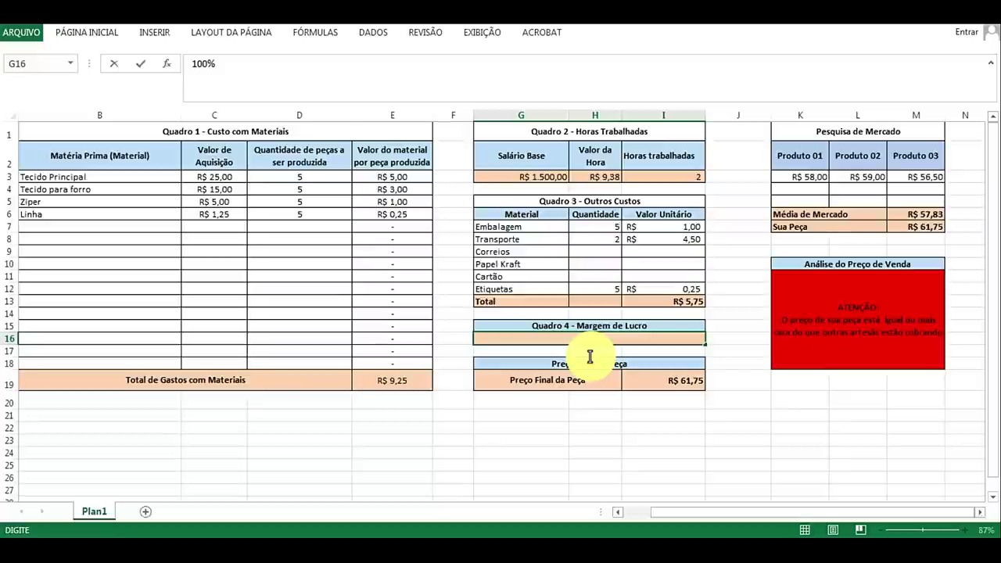
pyautogui.write('8')
pyautogui.press('BackSpace')
pyautogui.press('BackSpace')
pyautogui.press('BackSpace')
pyautogui.press('BackSpace')
pyautogui.write('80')
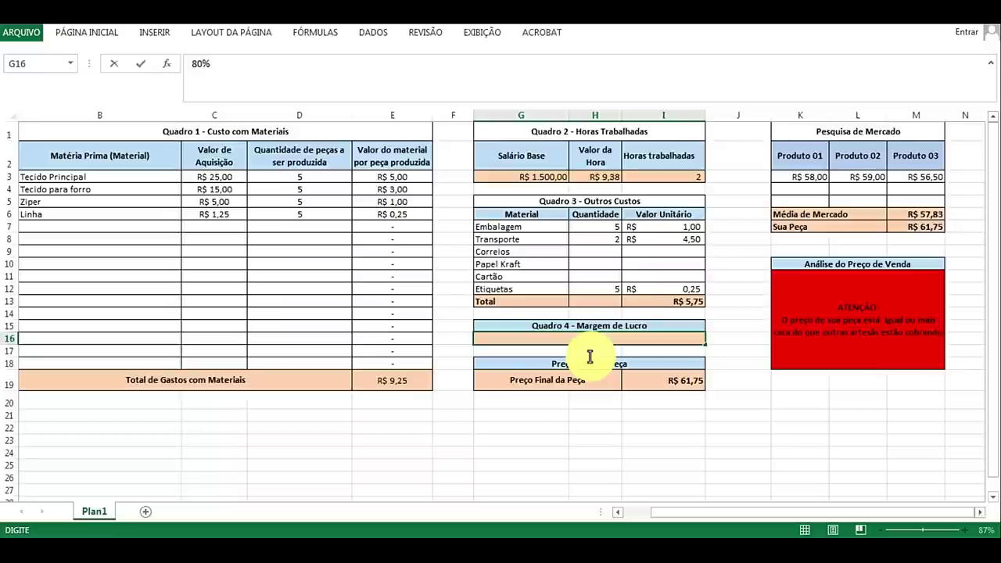
pyautogui.press('Return')
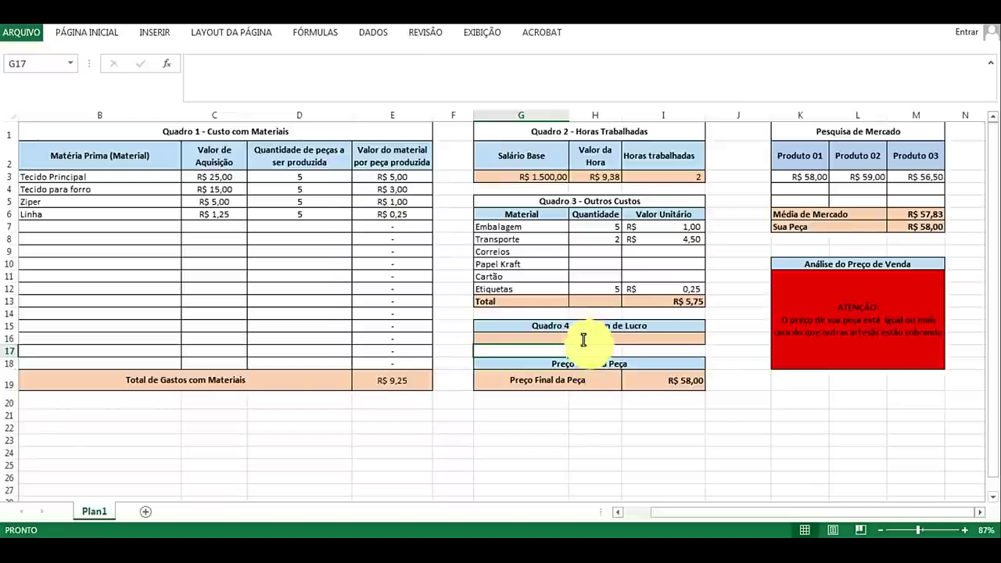
# Step: Lower the profit margin further to 70%
pyautogui.click(585, 338)
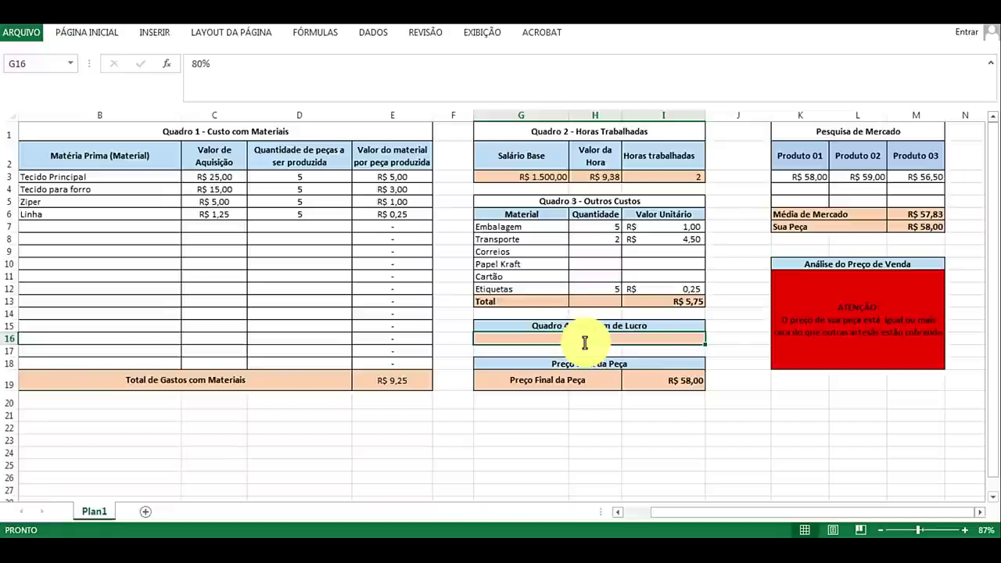
pyautogui.write('70')
pyautogui.press('Return')
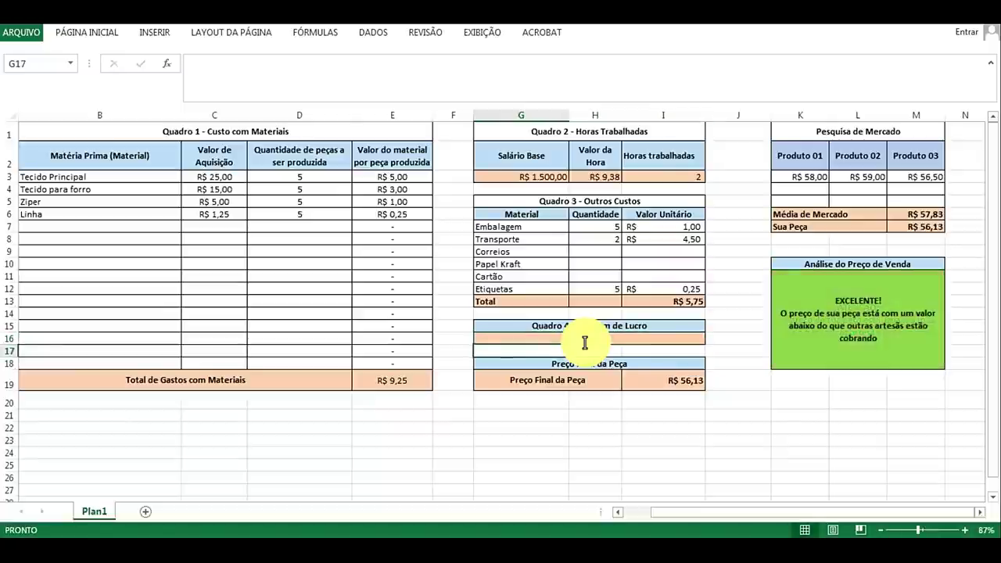